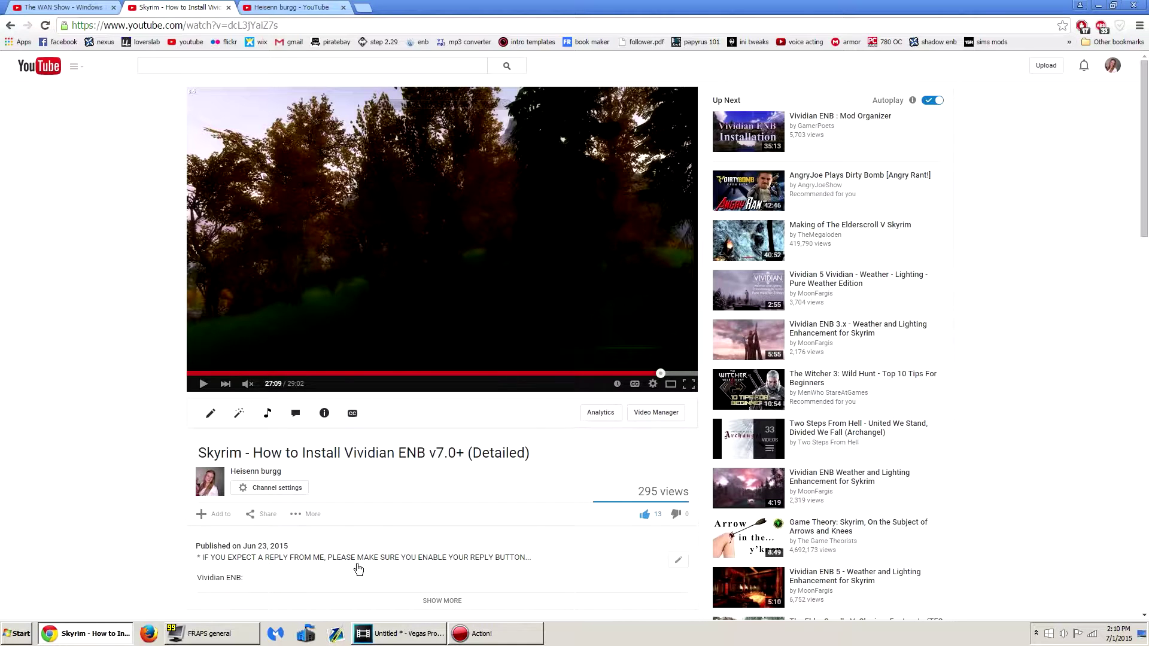
Step: Switch between Vegas Pro, the YouTube tutorial page and the Action! recorder window
{"action": "left_click", "coordinate": [387, 641]}
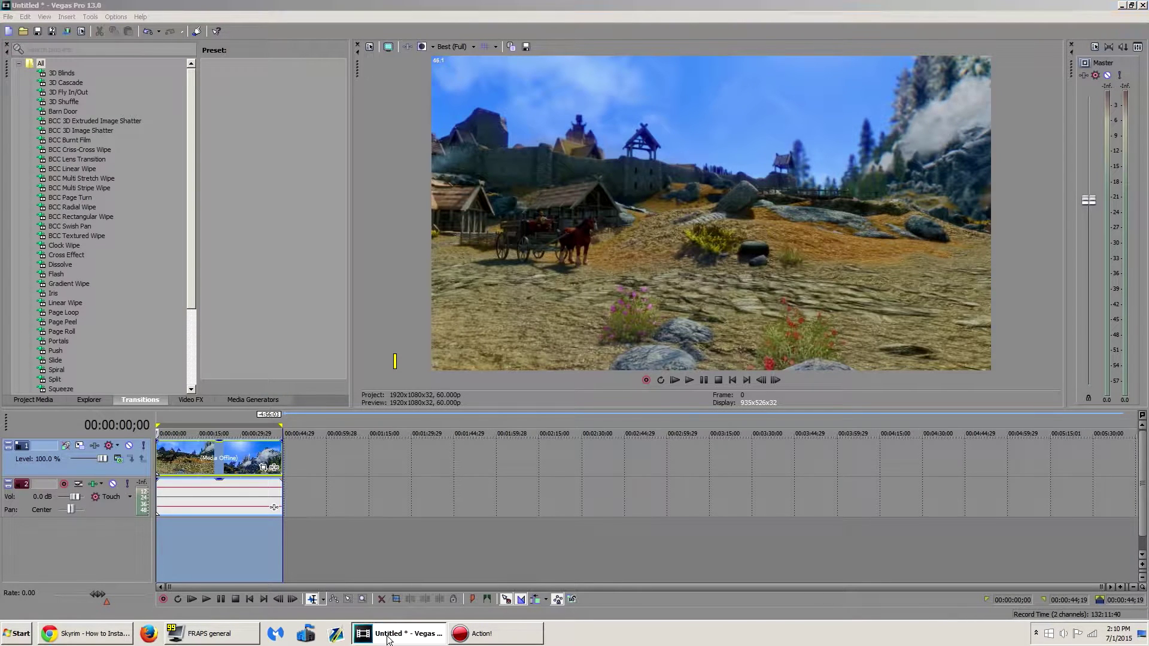
{"action": "left_click", "coordinate": [386, 641]}
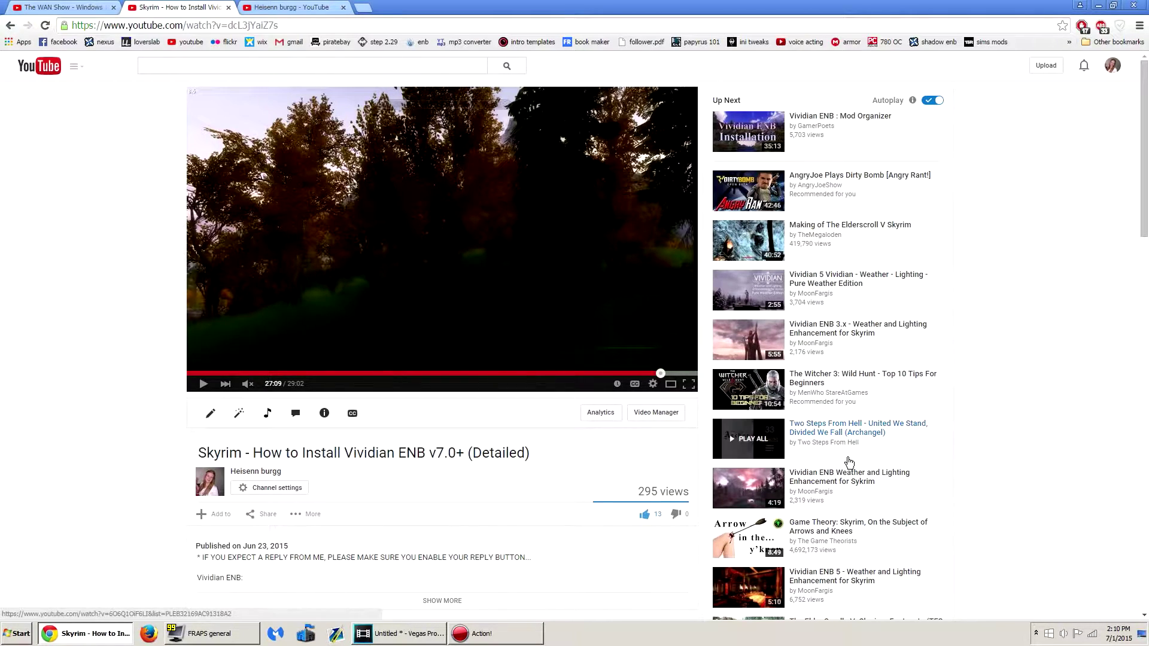
{"action": "left_click", "coordinate": [496, 633]}
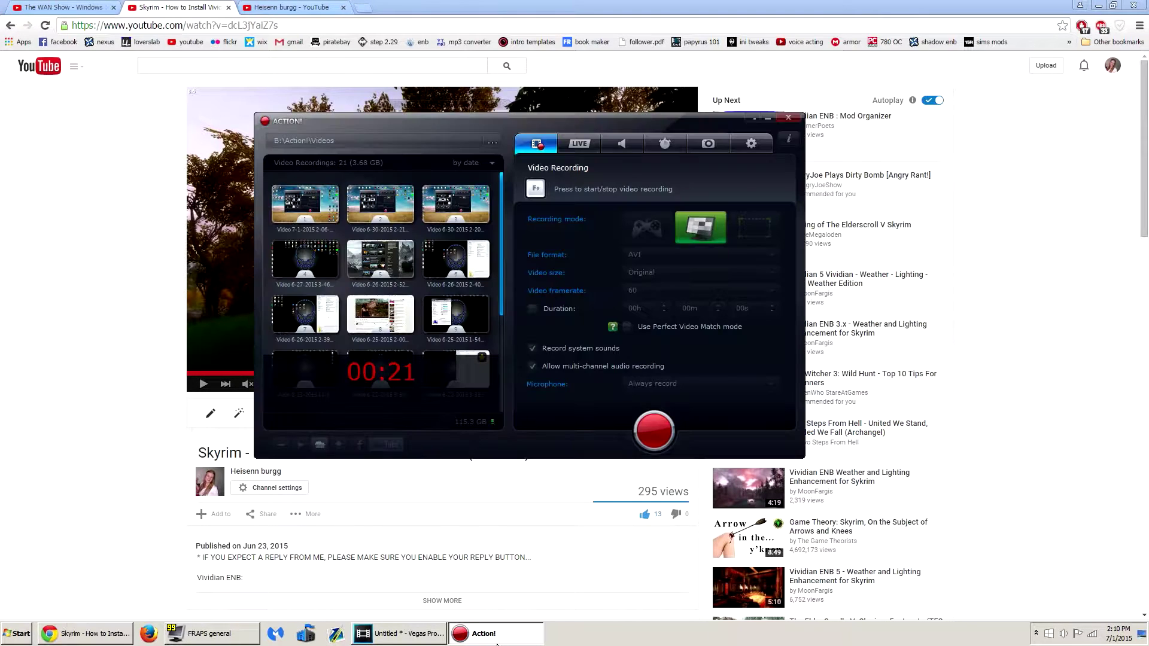
{"action": "left_click", "coordinate": [97, 270]}
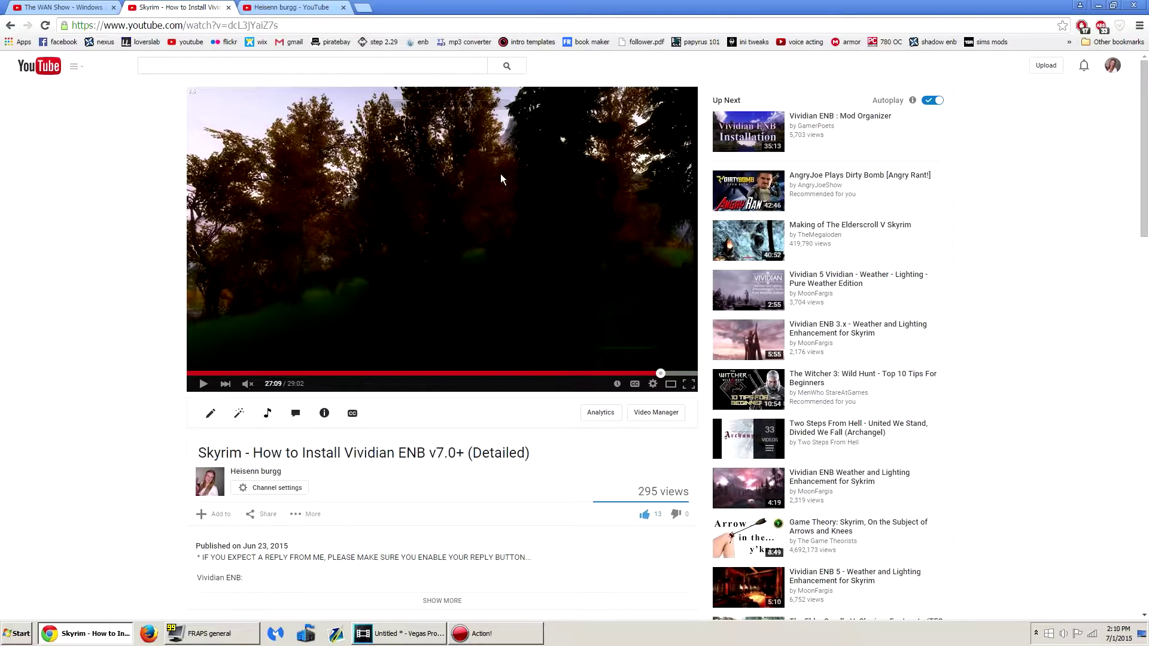
Step: Play the Skyrim ENB tutorial full screen and let it run to about 27:46
{"action": "double_click", "coordinate": [442, 237]}
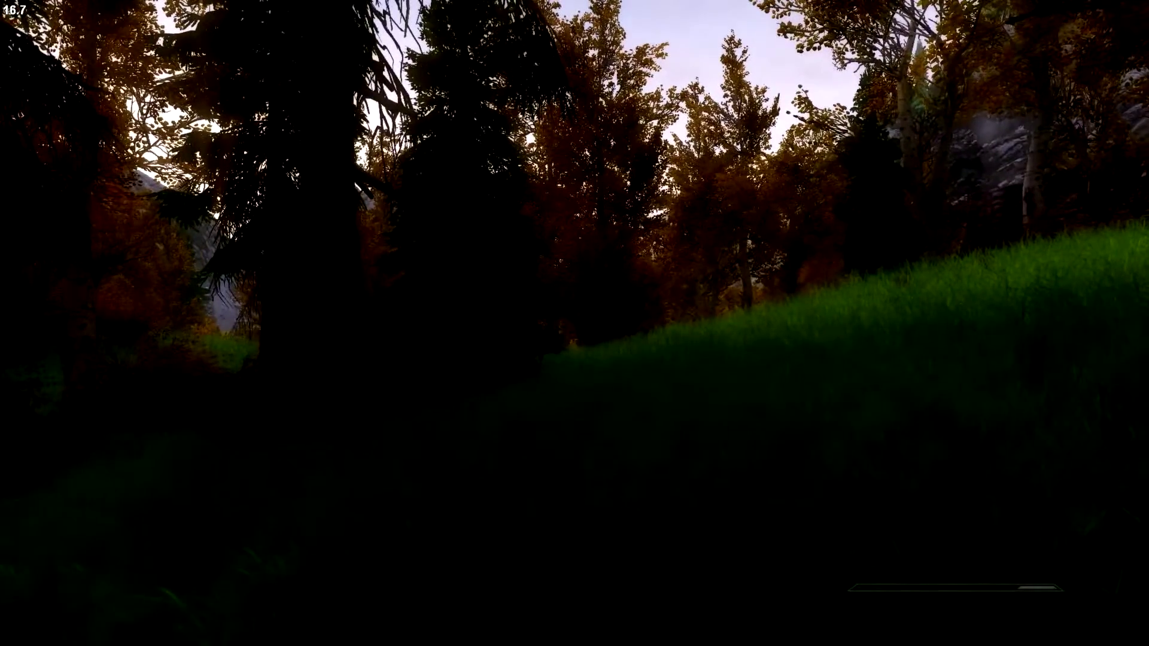
{"action": "key", "text": "grave"}
{"action": "type", "text": "tgm"}
{"action": "key", "text": "Return"}
{"action": "key", "text": "grave"}
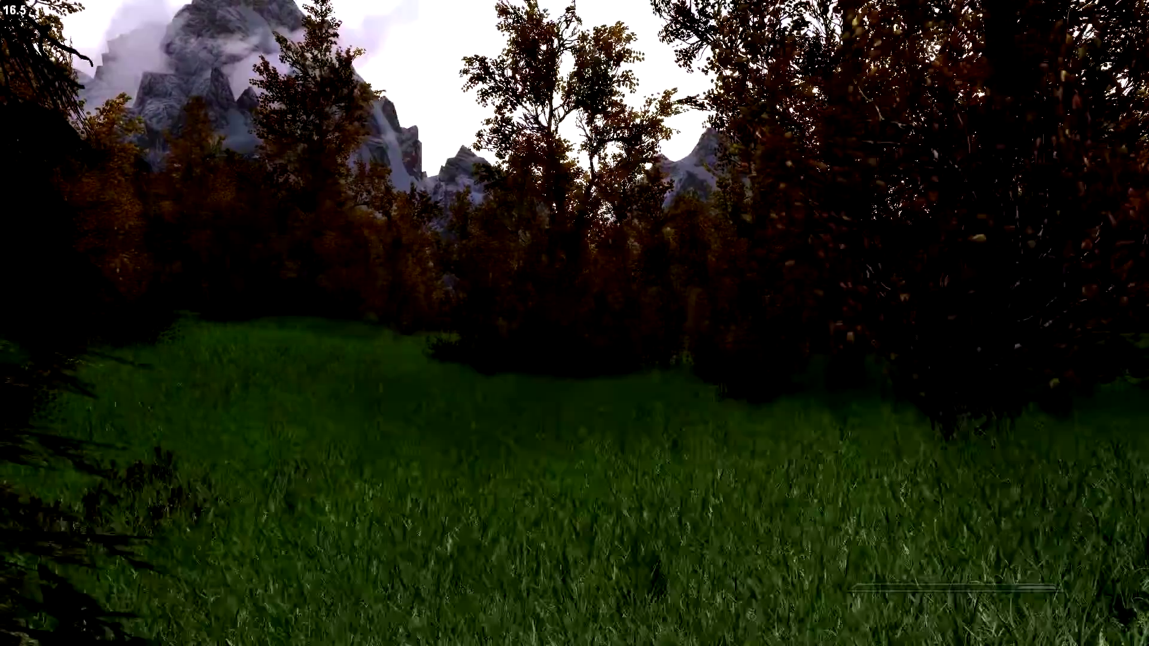
{"action": "key", "text": "F12"}
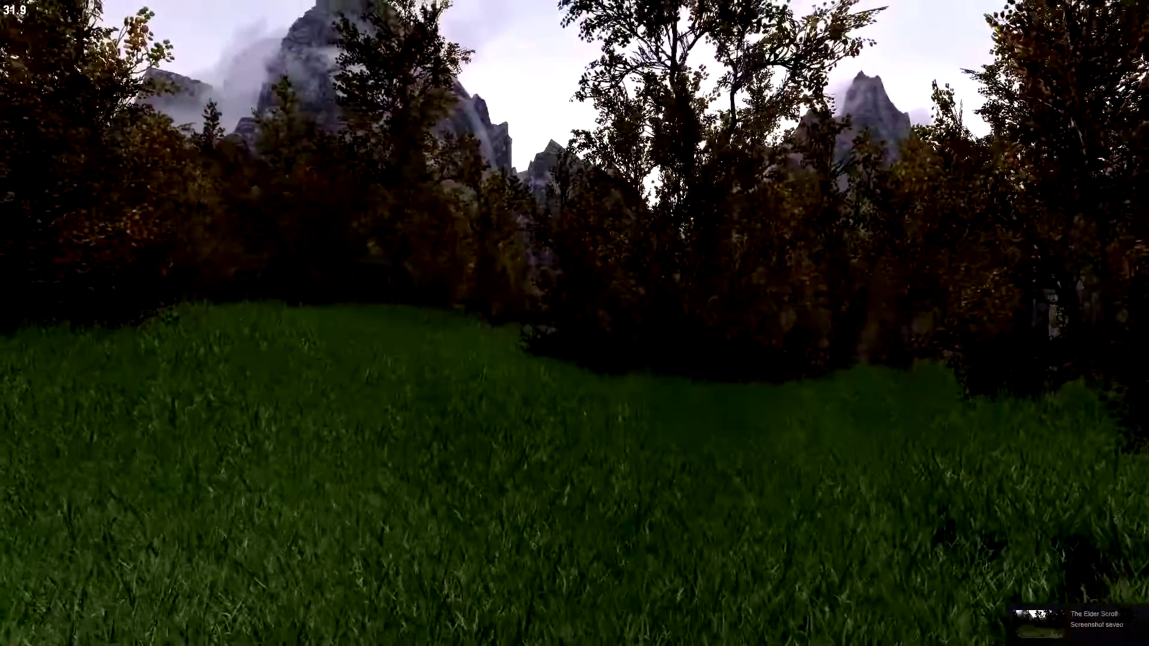
{"action": "key", "text": "F12"}
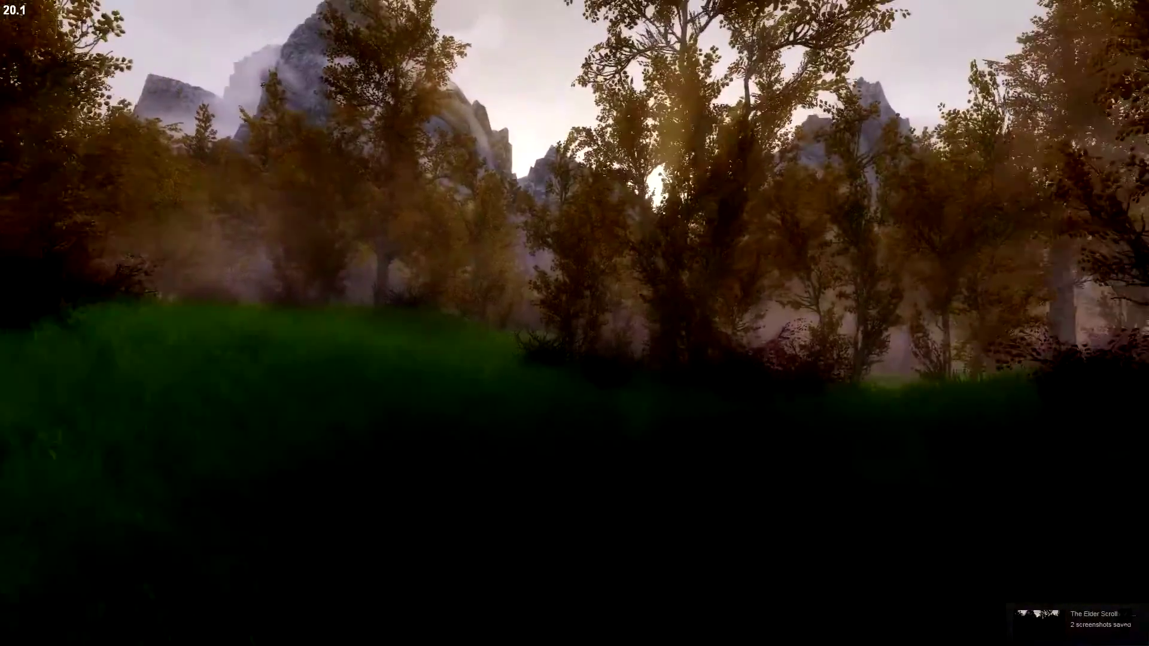
{"action": "key", "text": "grave"}
{"action": "type", "text": "fw"}
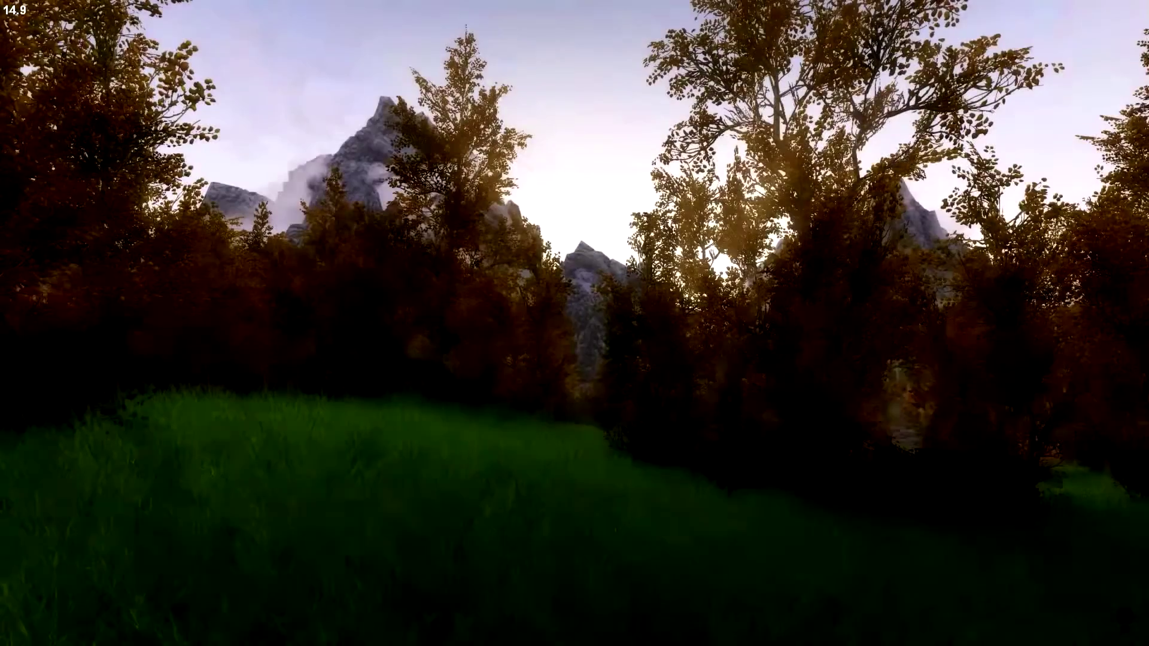
{"action": "mouse_move", "coordinate": [971, 321]}
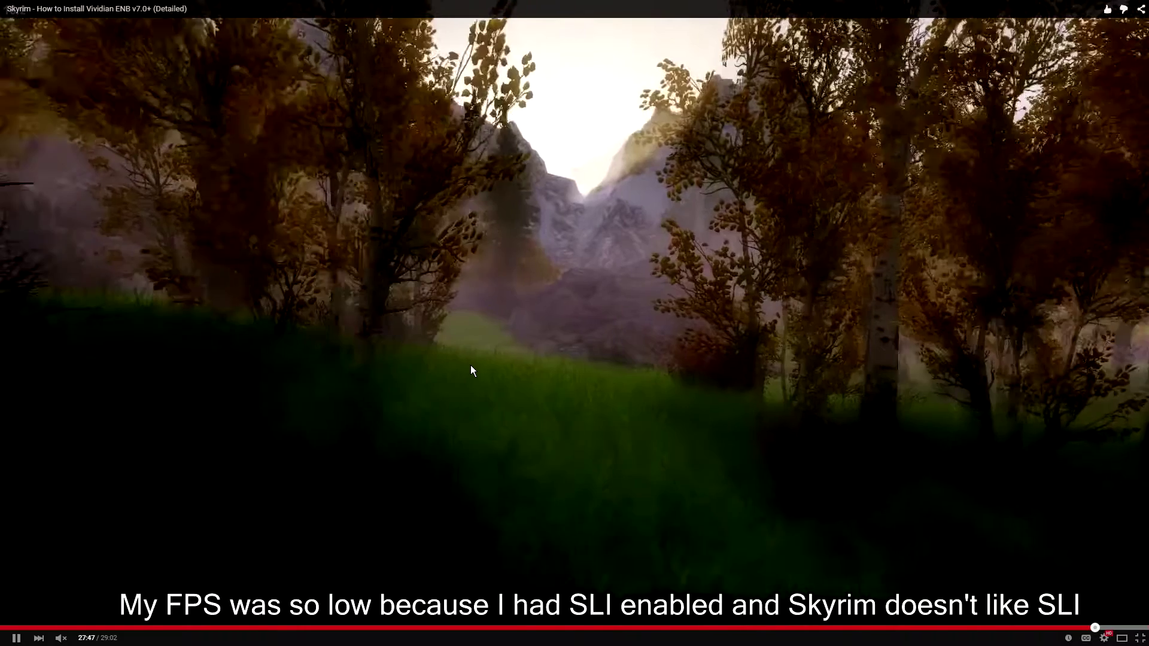
Step: Exit full screen, pause the tutorial at 27:49, and minimize Vegas Pro
{"action": "double_click", "coordinate": [470, 366]}
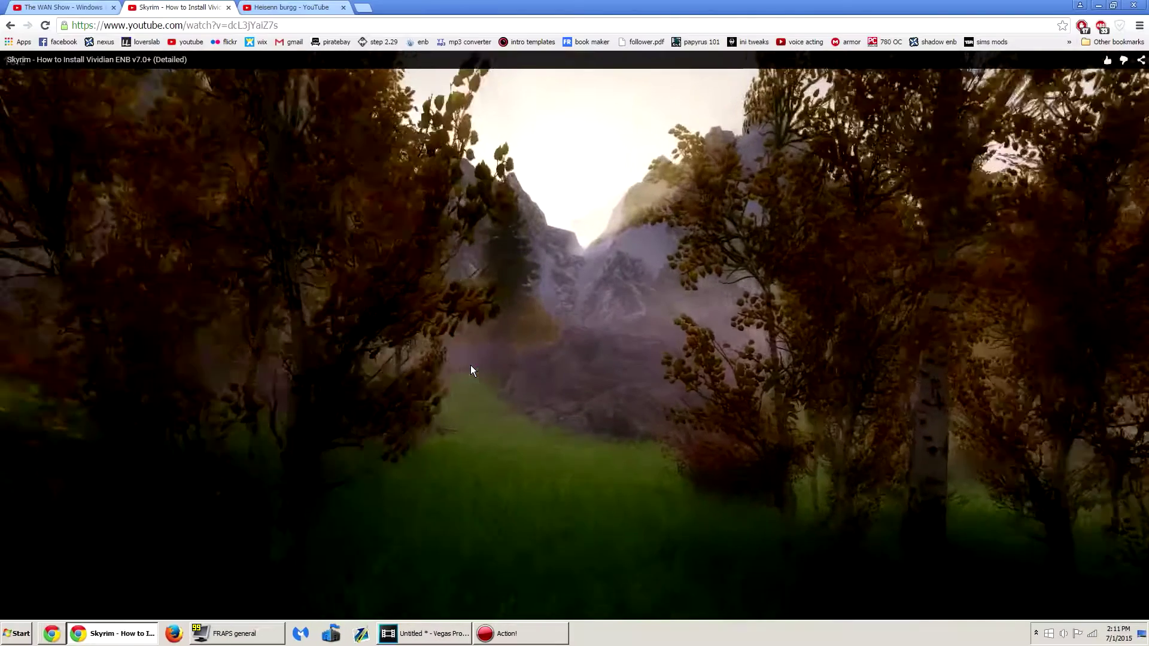
{"action": "key", "text": "space"}
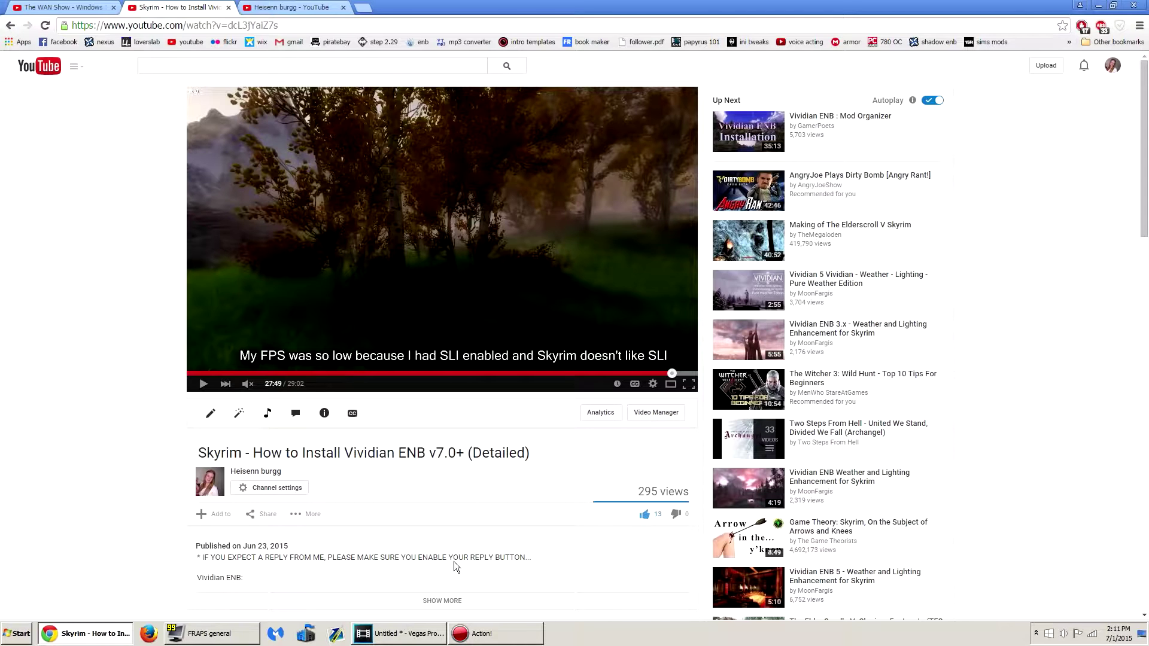
{"action": "left_click", "coordinate": [399, 633]}
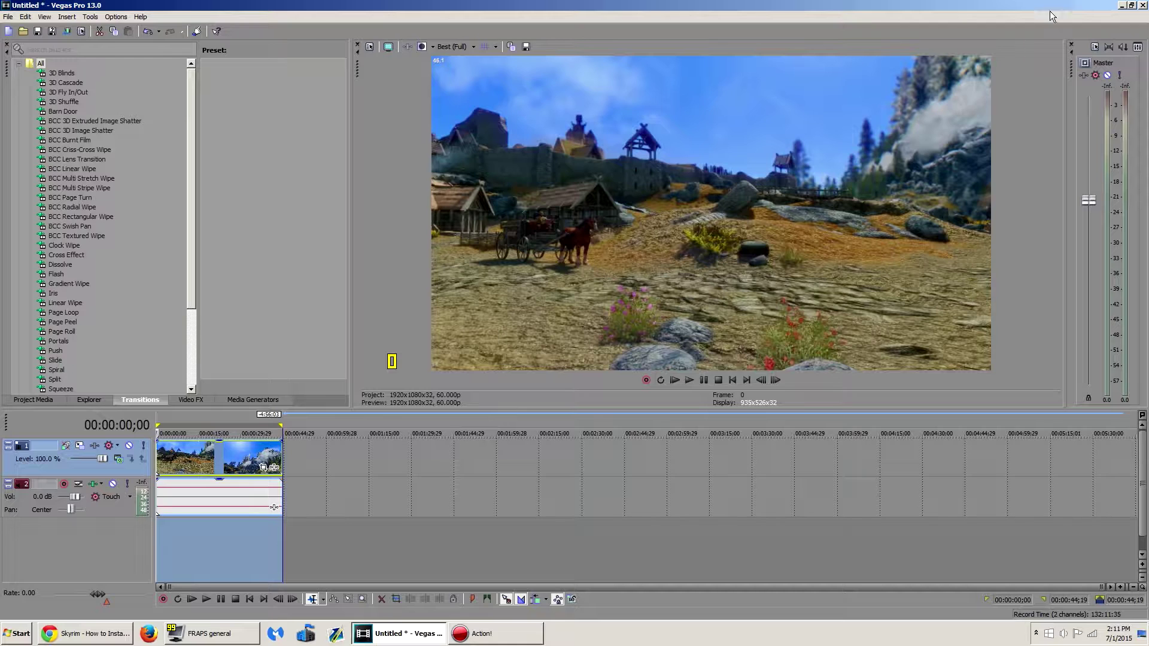
{"action": "left_click", "coordinate": [1117, 6]}
Step: Minimize the browser and launch GeForce Experience from its desktop icon
{"action": "left_click", "coordinate": [1097, 6]}
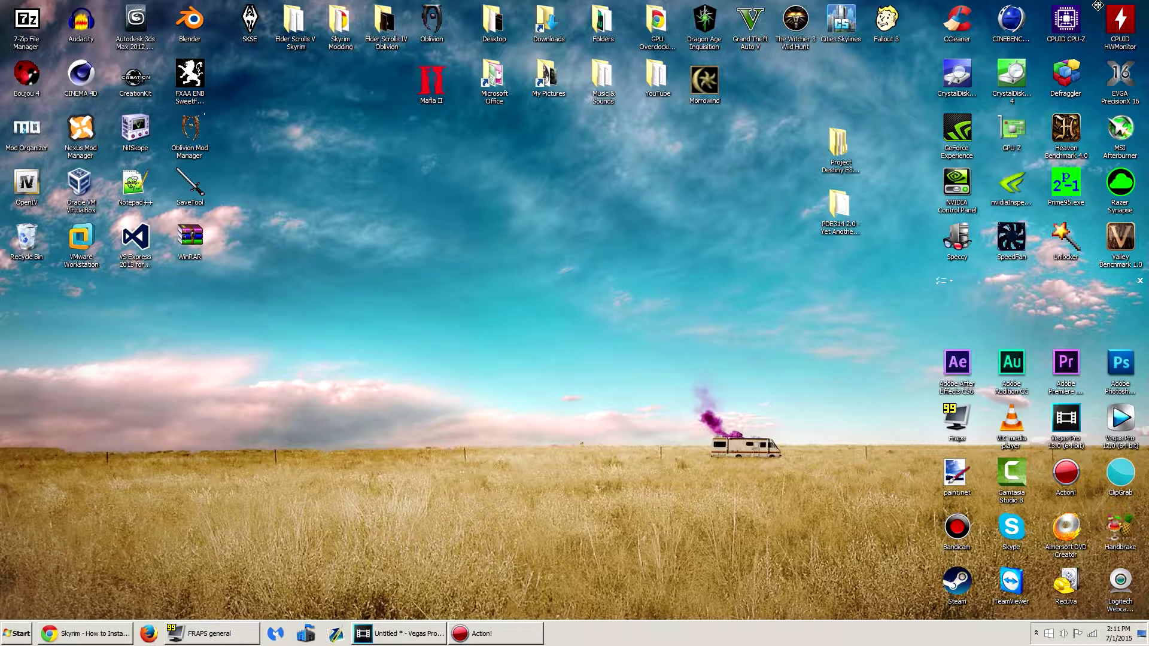
{"action": "double_click", "coordinate": [967, 142]}
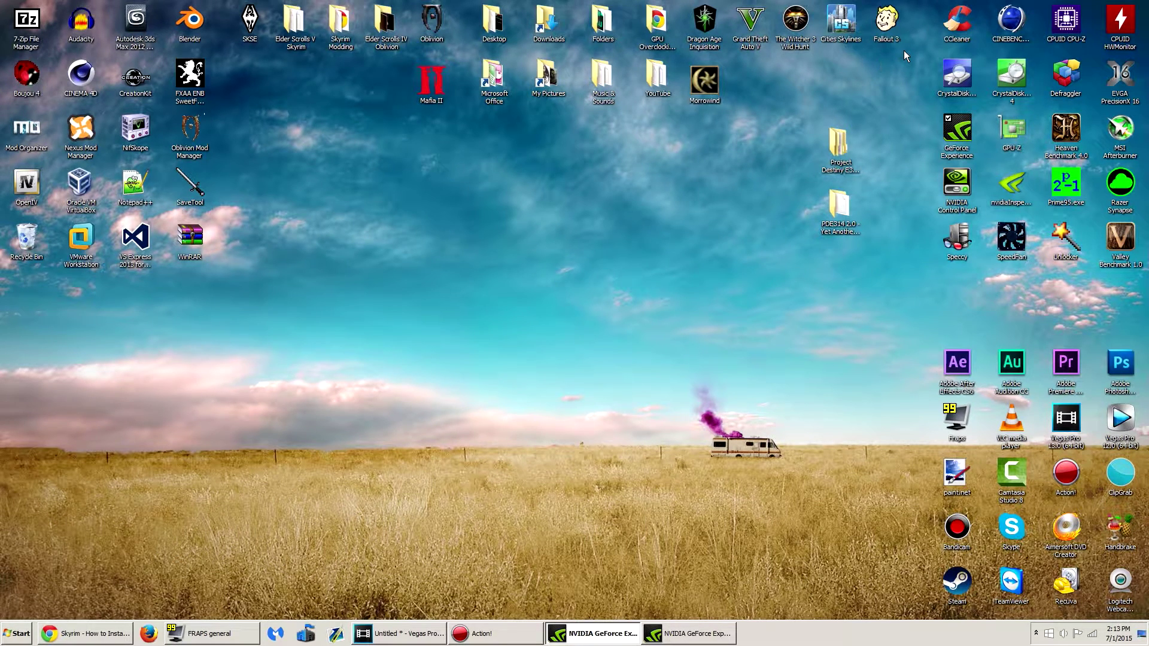
Step: Review FRAPS FPS and Movies settings: 60 fps, full-size, saved to A:\pure weather
{"action": "left_click", "coordinate": [206, 633]}
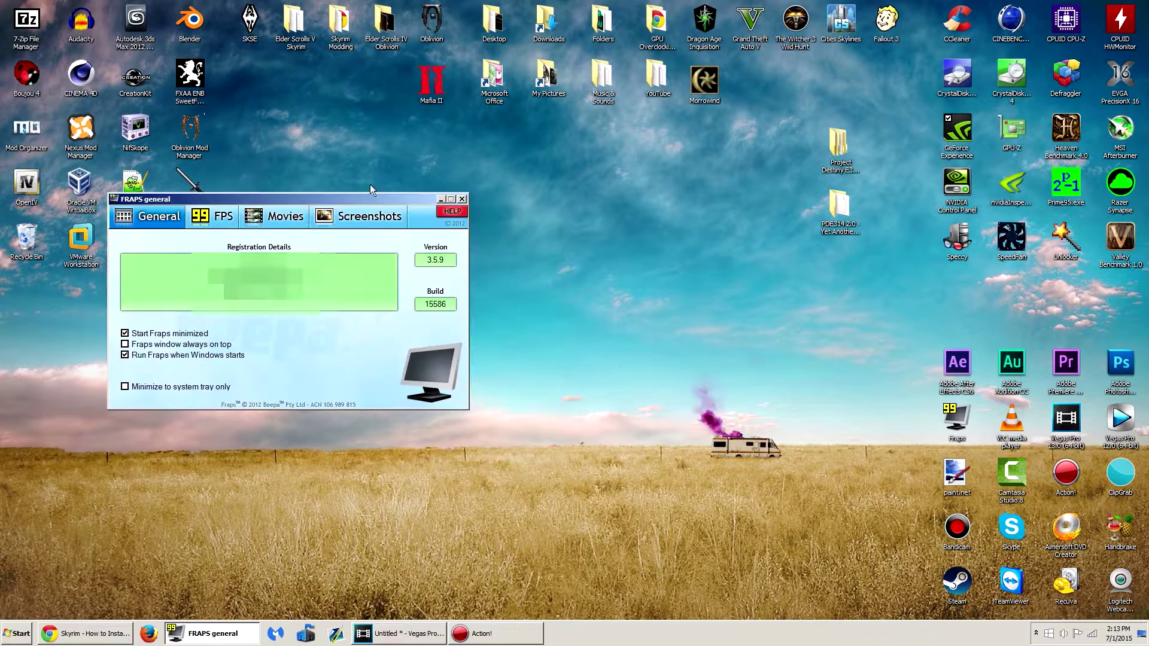
{"action": "left_click_drag", "start_coordinate": [352, 193], "coordinate": [554, 204]}
{"action": "left_click", "coordinate": [434, 222]}
{"action": "left_click", "coordinate": [512, 222]}
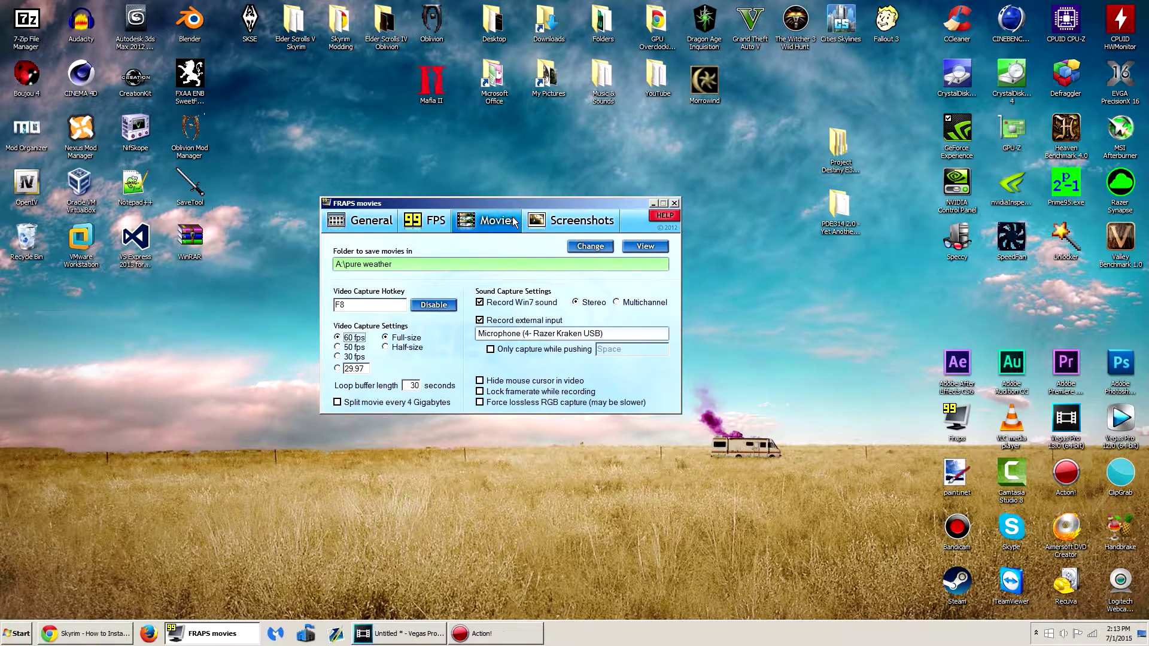
{"action": "left_click_drag", "start_coordinate": [415, 207], "coordinate": [340, 169]}
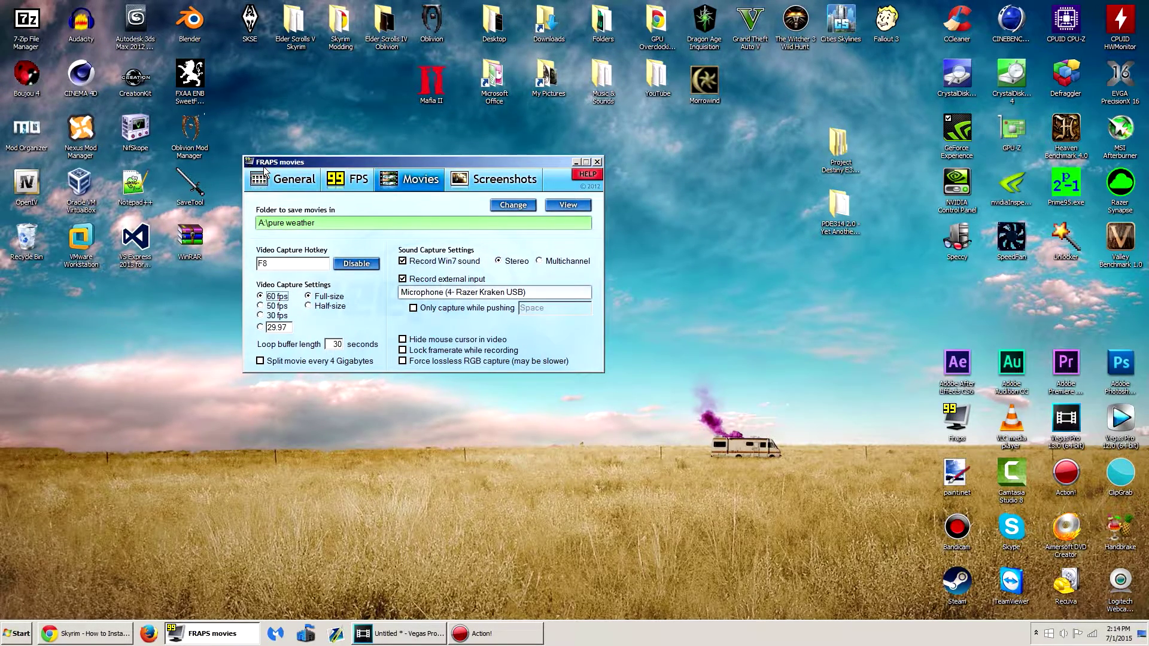
Step: Briefly play and pause the tutorial, minimize the browser and FRAPS, and bring Vegas Pro forward
{"action": "left_click", "coordinate": [96, 634]}
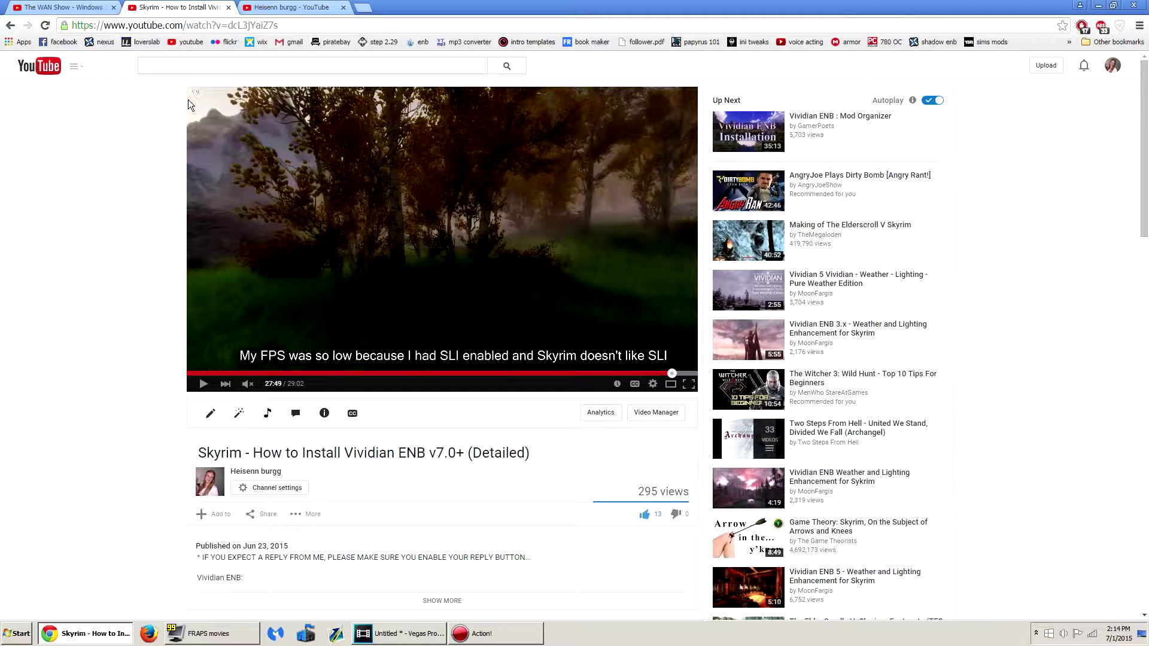
{"action": "left_click", "coordinate": [447, 293]}
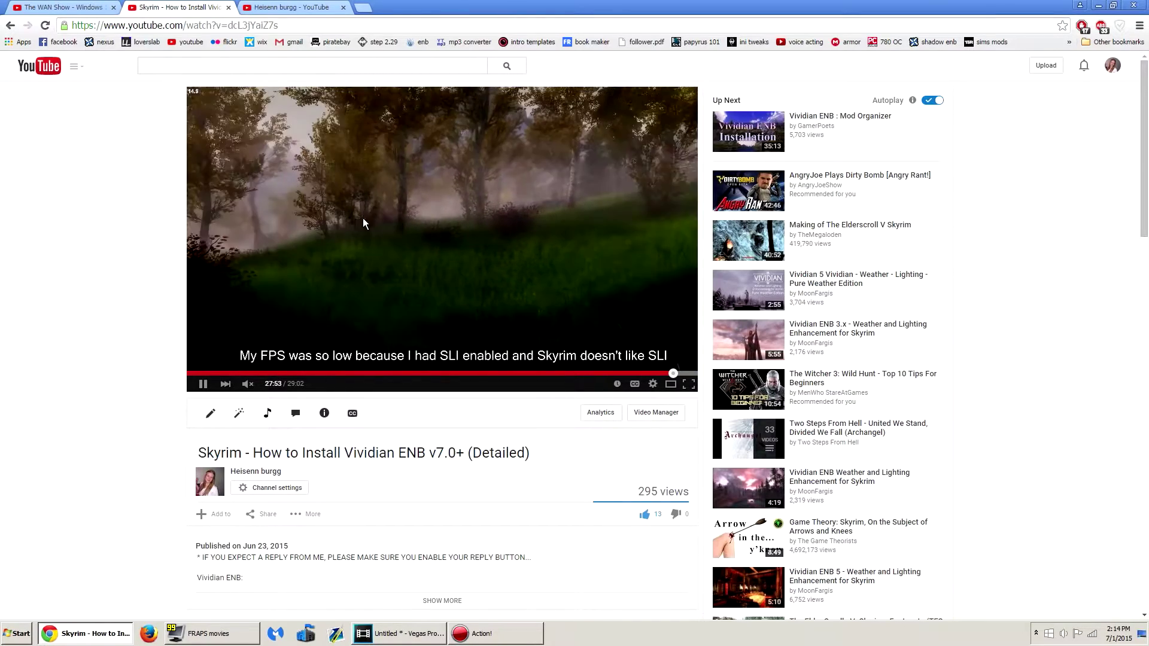
{"action": "left_click", "coordinate": [425, 290]}
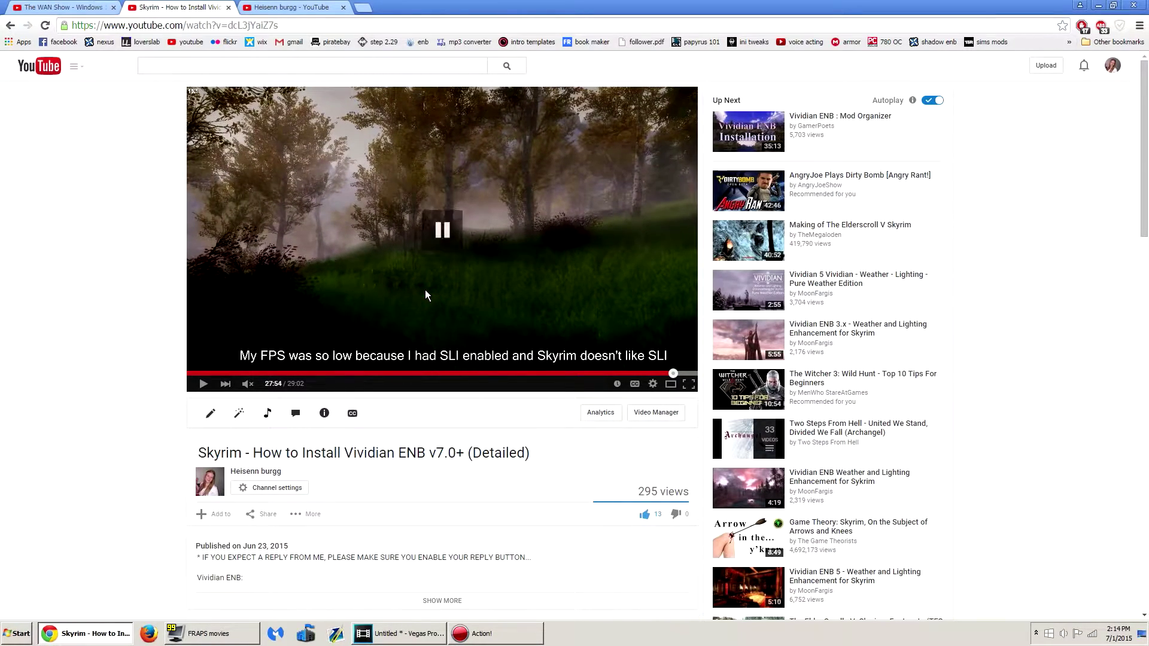
{"action": "left_click", "coordinate": [1099, 7]}
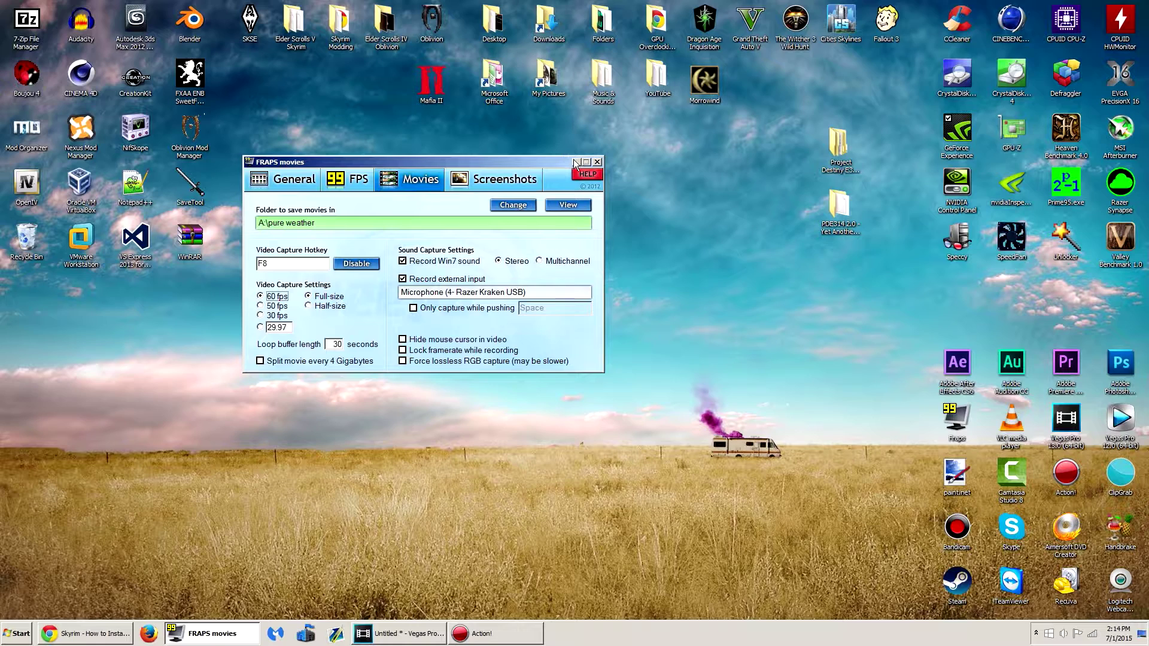
{"action": "left_click_drag", "start_coordinate": [436, 163], "coordinate": [578, 126]}
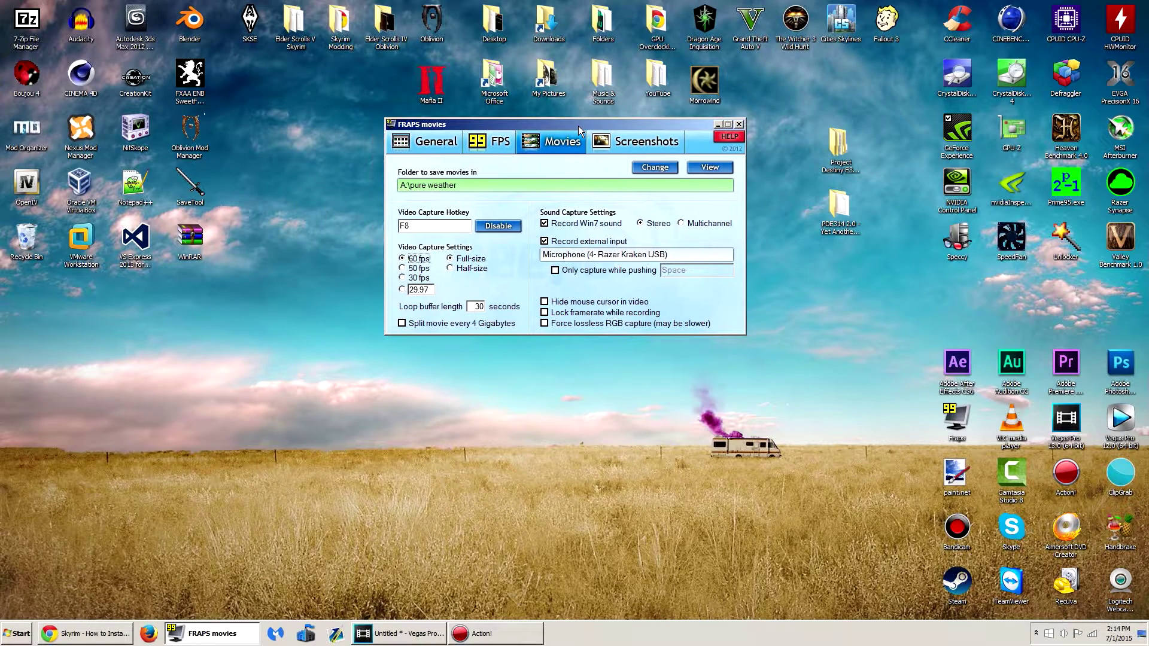
{"action": "left_click", "coordinate": [718, 124]}
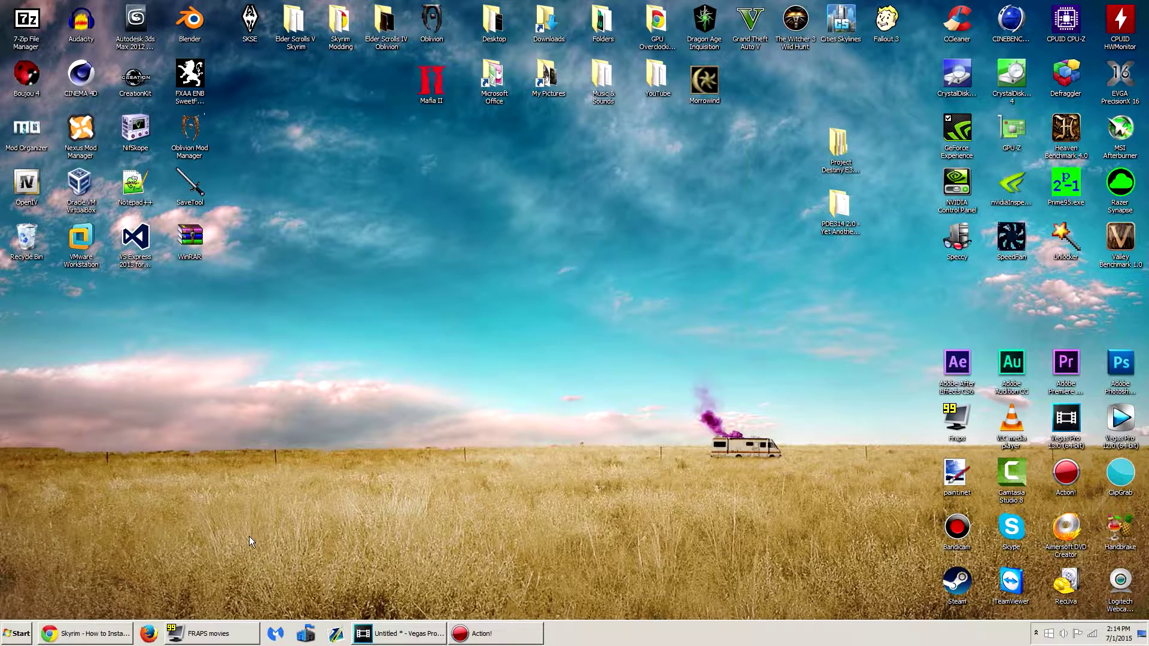
{"action": "left_click", "coordinate": [385, 634]}
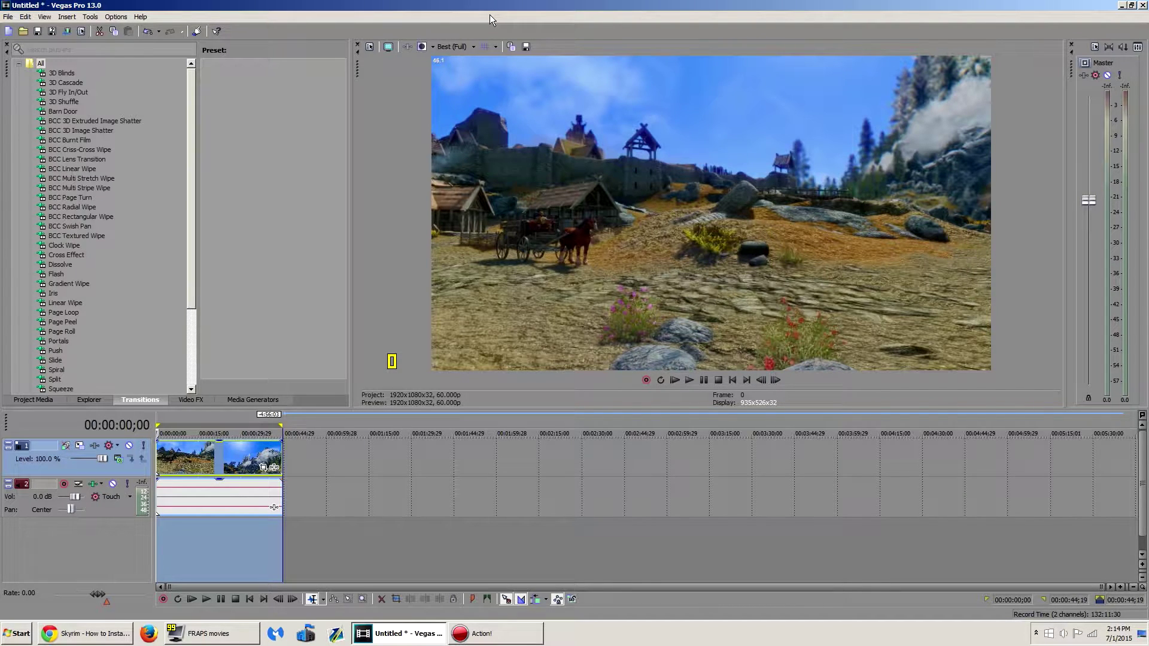
Step: Open Project Properties and highlight the 60.000 fps in the 1920x1080 template name
{"action": "left_click", "coordinate": [367, 50]}
{"action": "left_click_drag", "start_coordinate": [515, 94], "coordinate": [284, 82]}
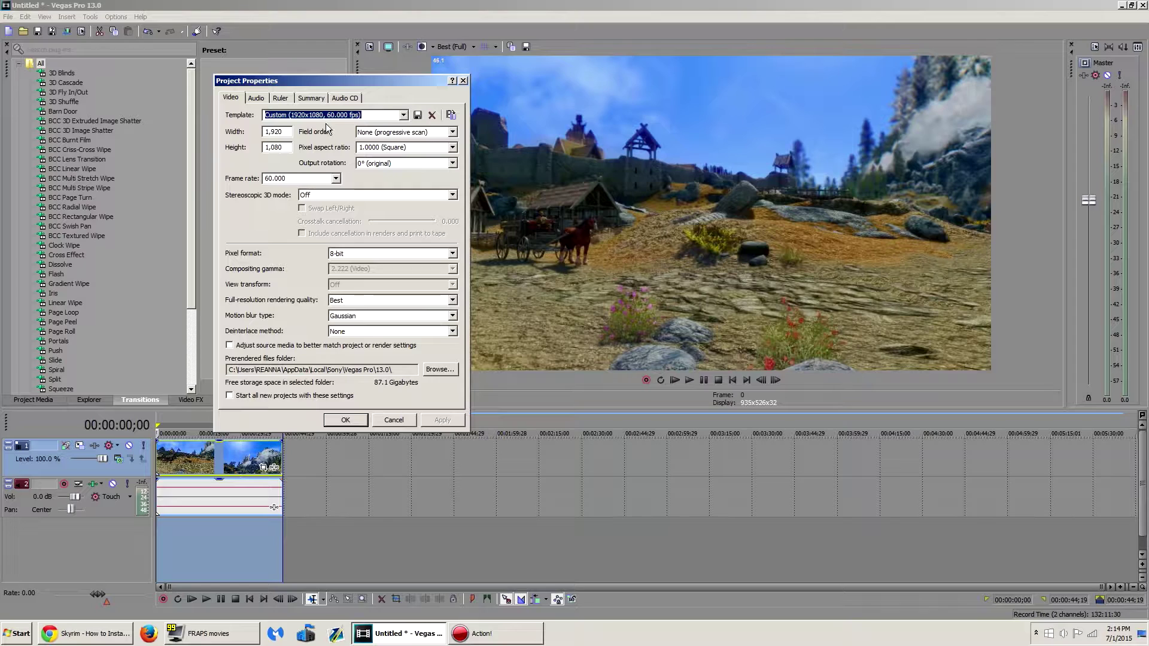
{"action": "left_click", "coordinate": [363, 114]}
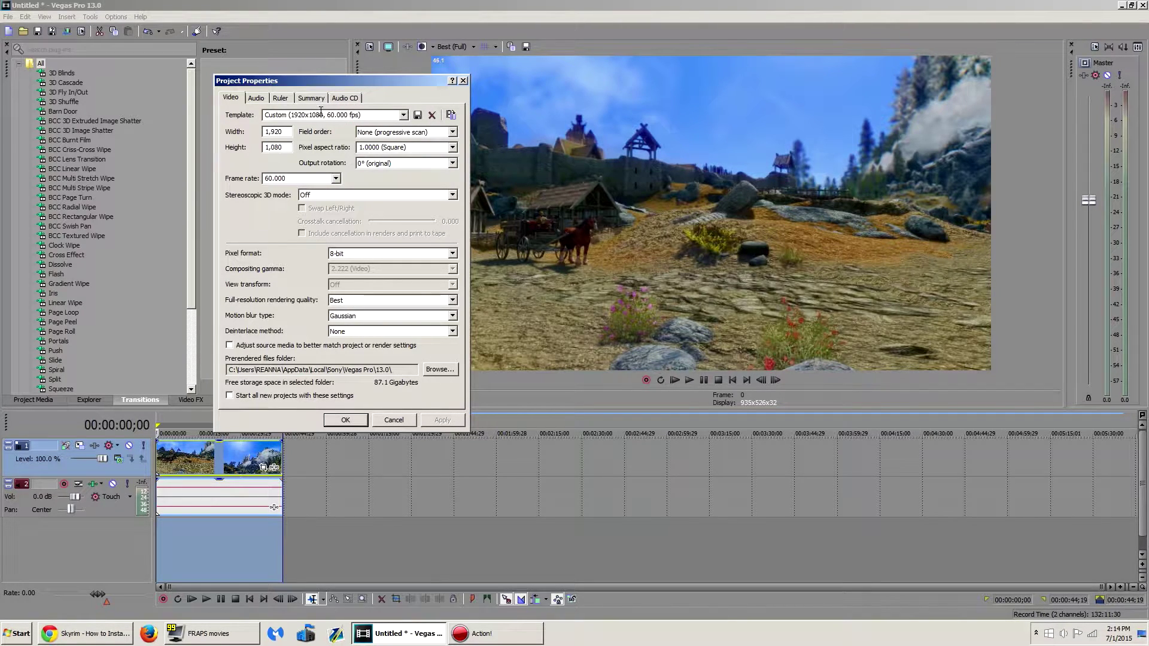
{"action": "left_click_drag", "start_coordinate": [326, 114], "coordinate": [379, 114]}
{"action": "left_click", "coordinate": [371, 113]}
{"action": "left_click_drag", "start_coordinate": [326, 114], "coordinate": [370, 117]}
{"action": "left_click", "coordinate": [366, 117]}
Step: Review the Audio, Audio CD, Summary and Ruler pages, then cancel Project Properties unchanged
{"action": "left_click", "coordinate": [257, 99]}
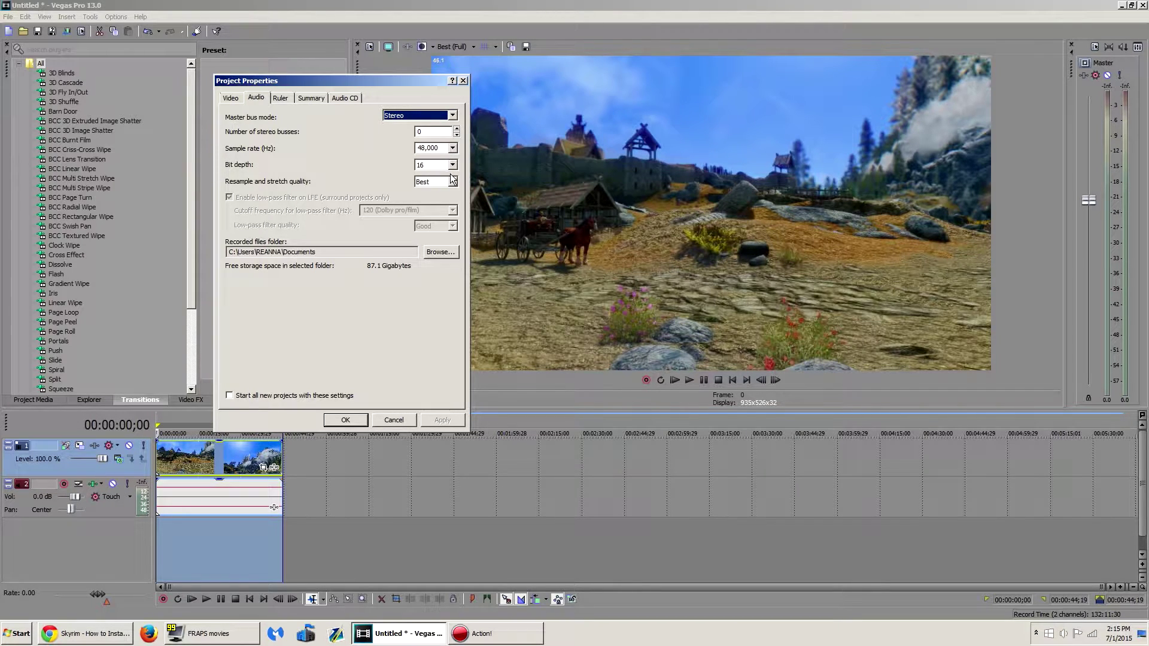
{"action": "left_click", "coordinate": [334, 96]}
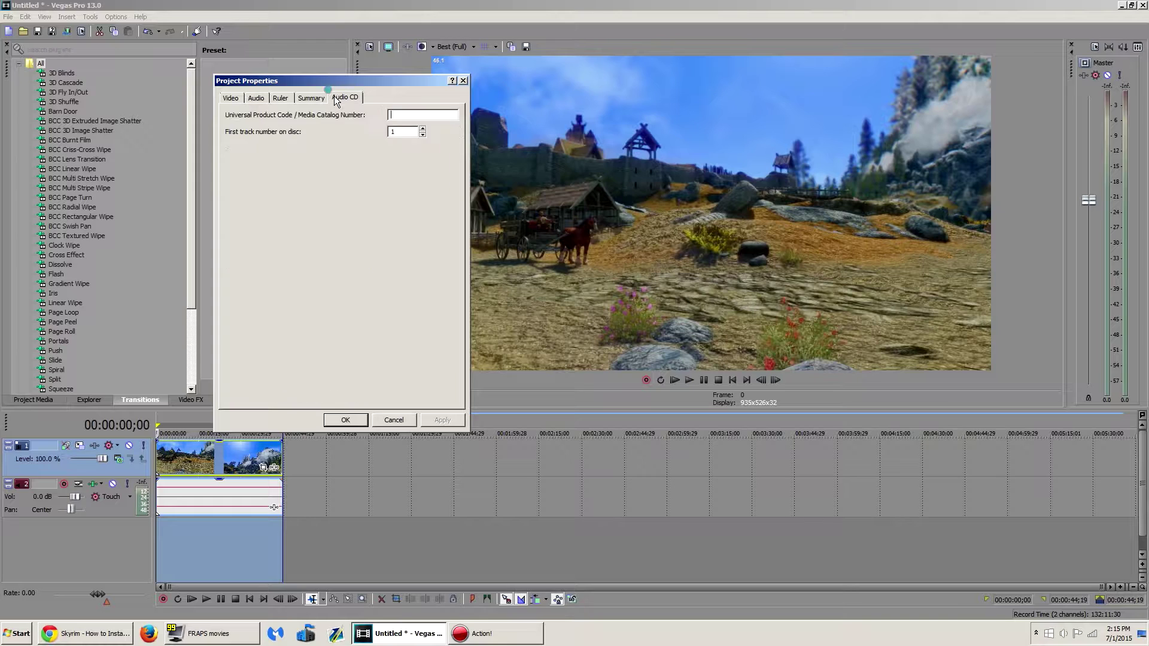
{"action": "left_click", "coordinate": [312, 98]}
{"action": "left_click", "coordinate": [281, 98]}
{"action": "left_click", "coordinate": [234, 98]}
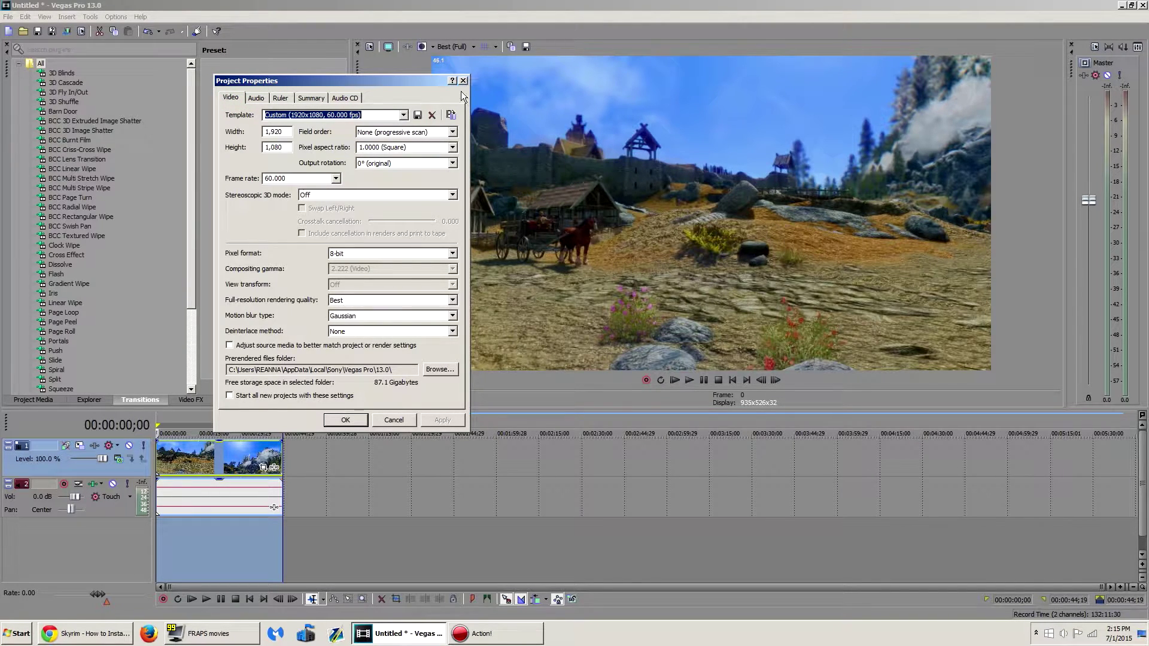
{"action": "left_click", "coordinate": [393, 419]}
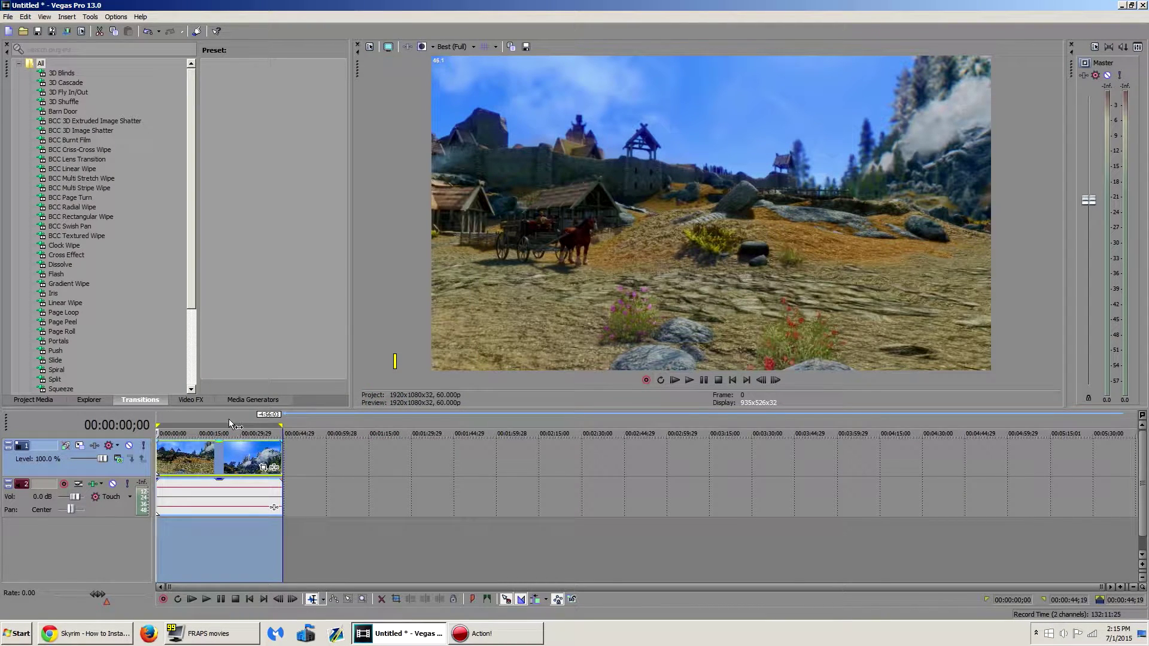
Step: Open Render As and select the MainConcept AVC/AAC Internet HD 1080p template
{"action": "left_click", "coordinate": [8, 17]}
{"action": "left_click", "coordinate": [28, 110]}
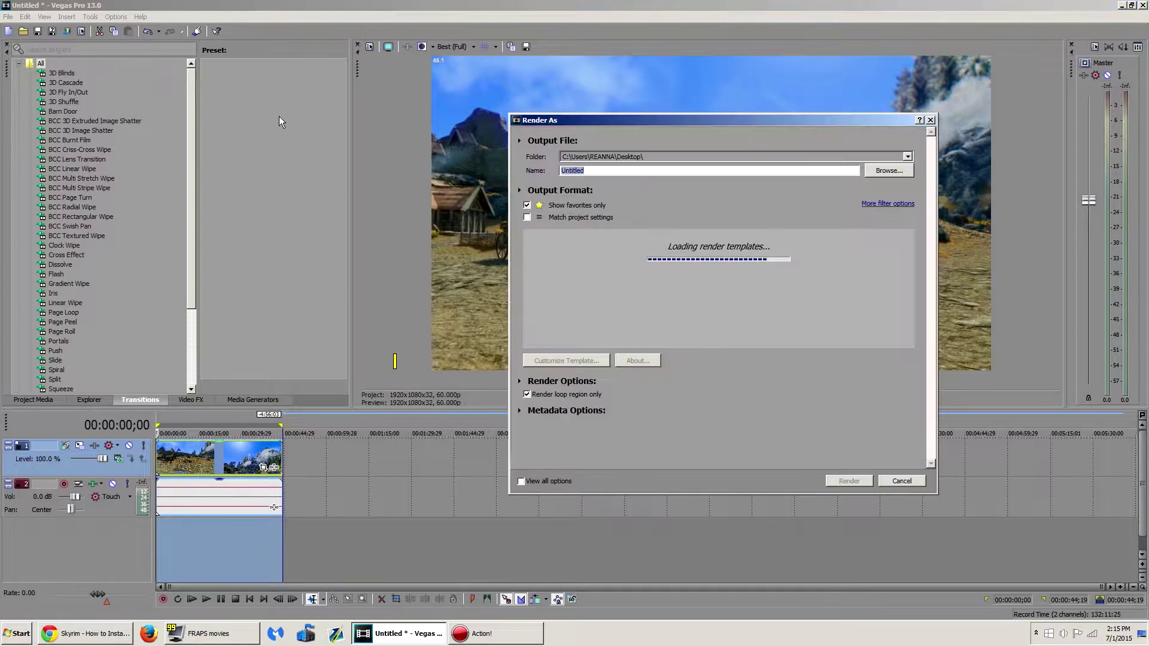
{"action": "left_click_drag", "start_coordinate": [695, 120], "coordinate": [275, 61]}
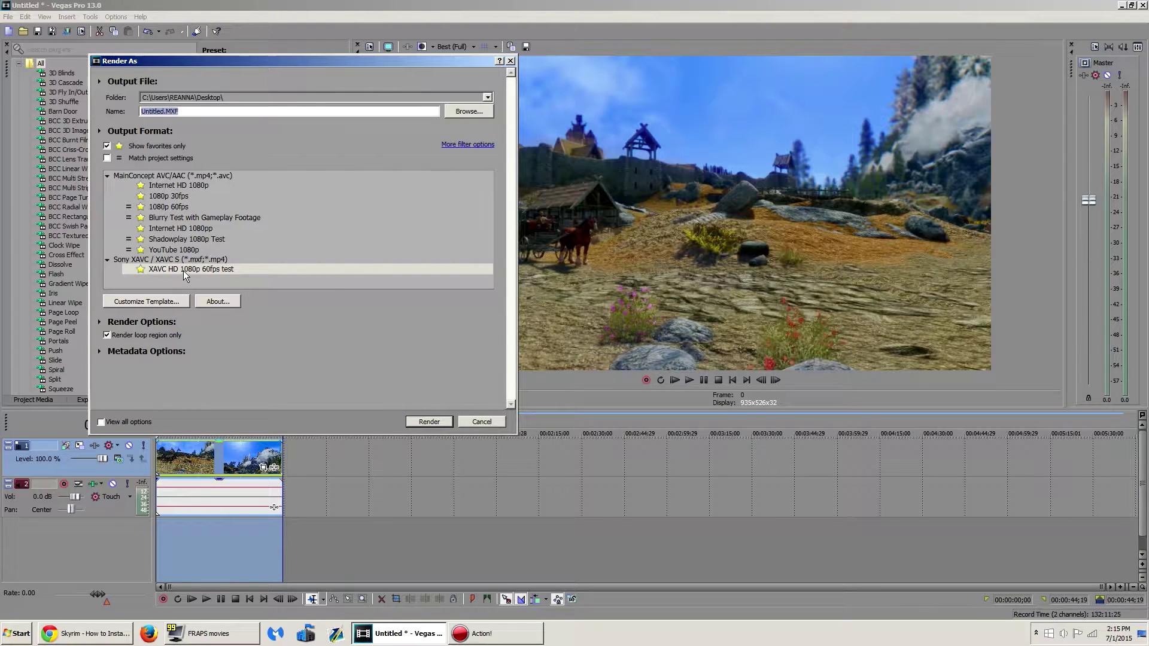
{"action": "left_click", "coordinate": [180, 250]}
{"action": "left_click", "coordinate": [191, 185]}
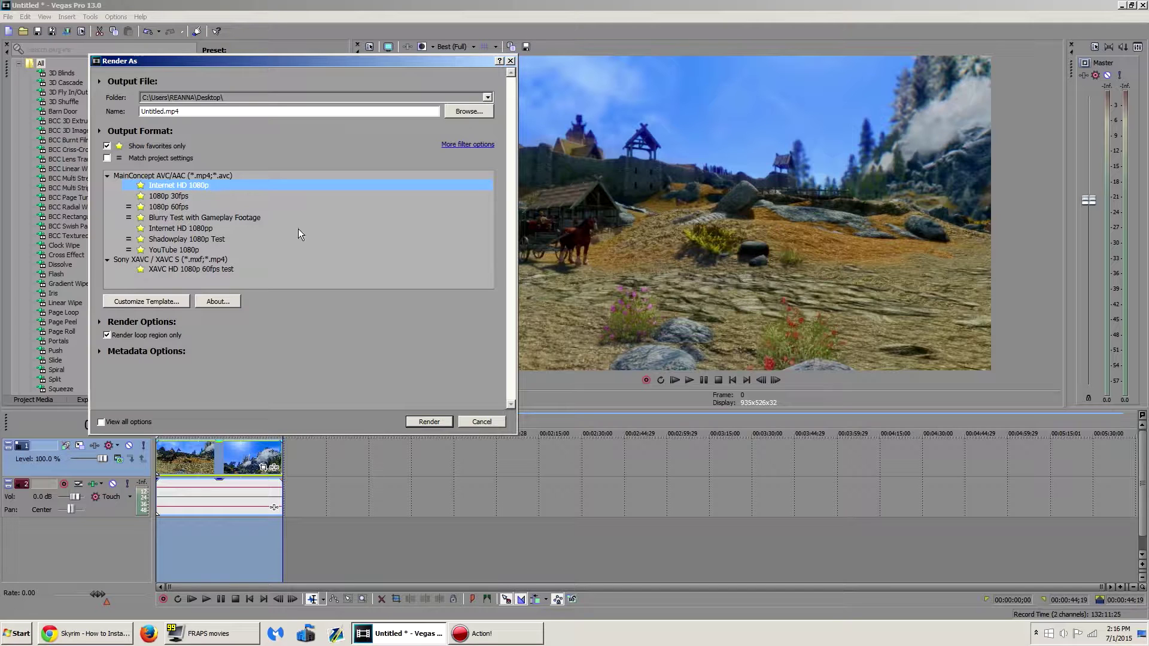
Step: Inspect Internet HD 1080p custom settings, then show YouTube 1080p's (1920x1080, 60 fps, 20,000,000 bps)
{"action": "left_click", "coordinate": [170, 303]}
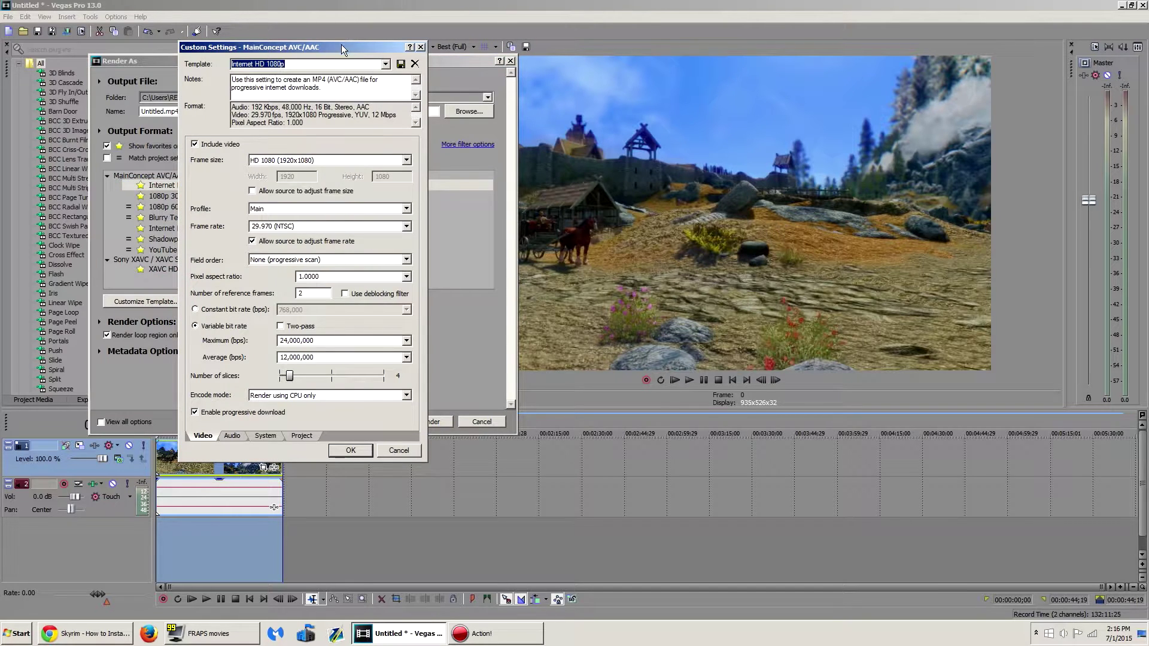
{"action": "left_click_drag", "start_coordinate": [343, 50], "coordinate": [710, 39]}
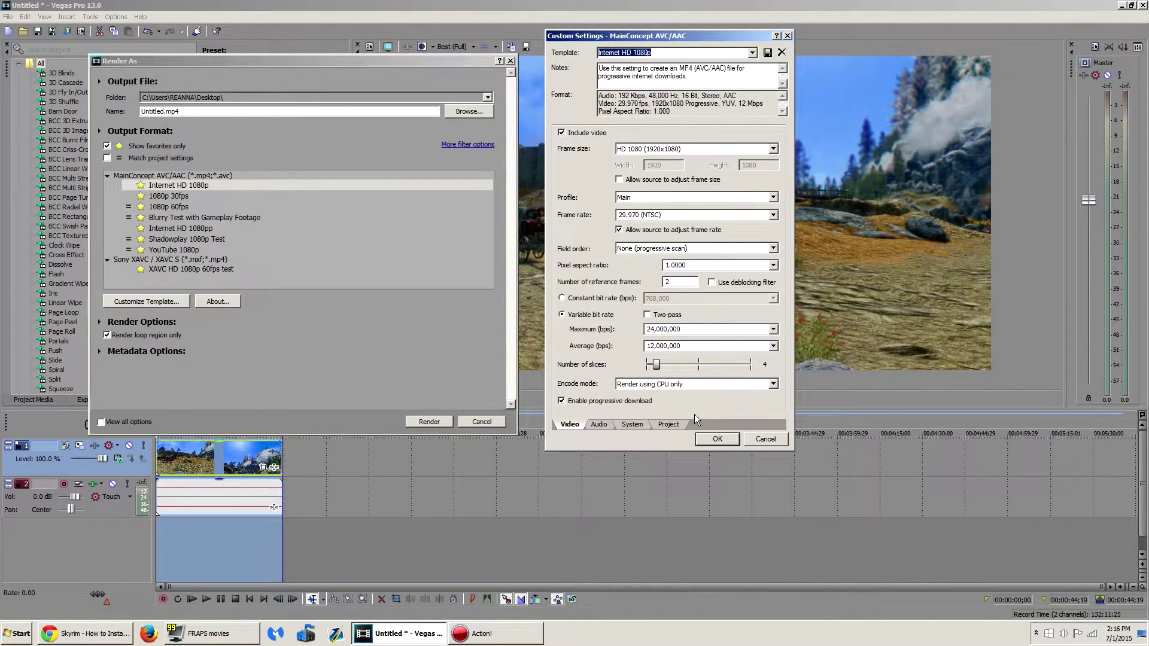
{"action": "left_click", "coordinate": [787, 35]}
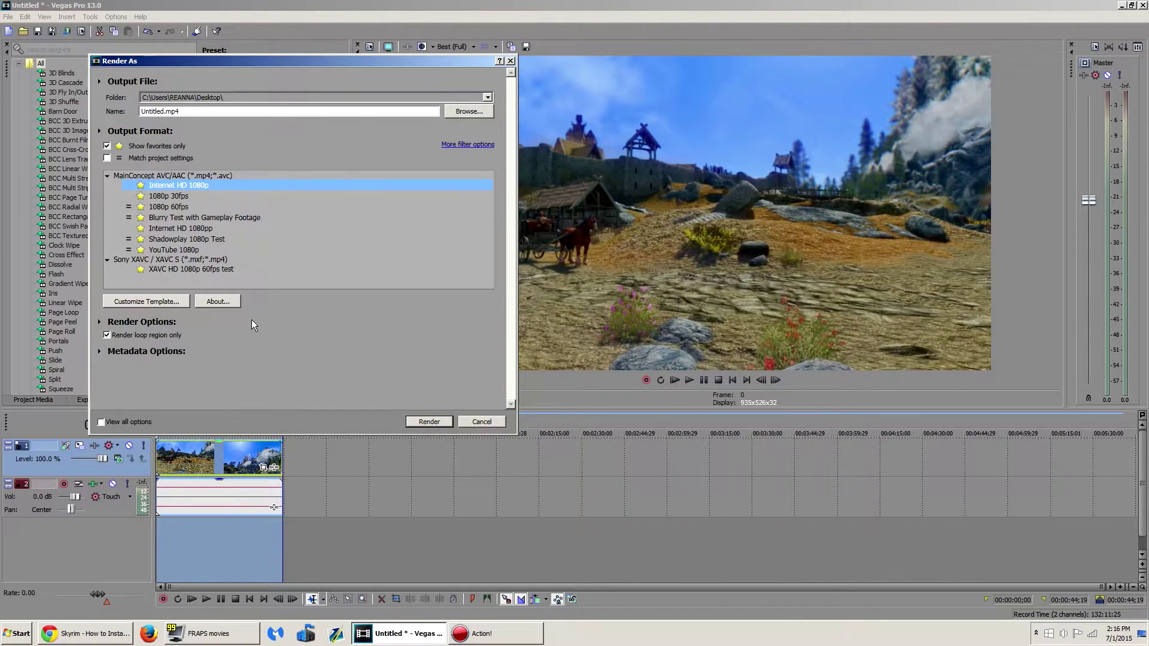
{"action": "left_click", "coordinate": [174, 250]}
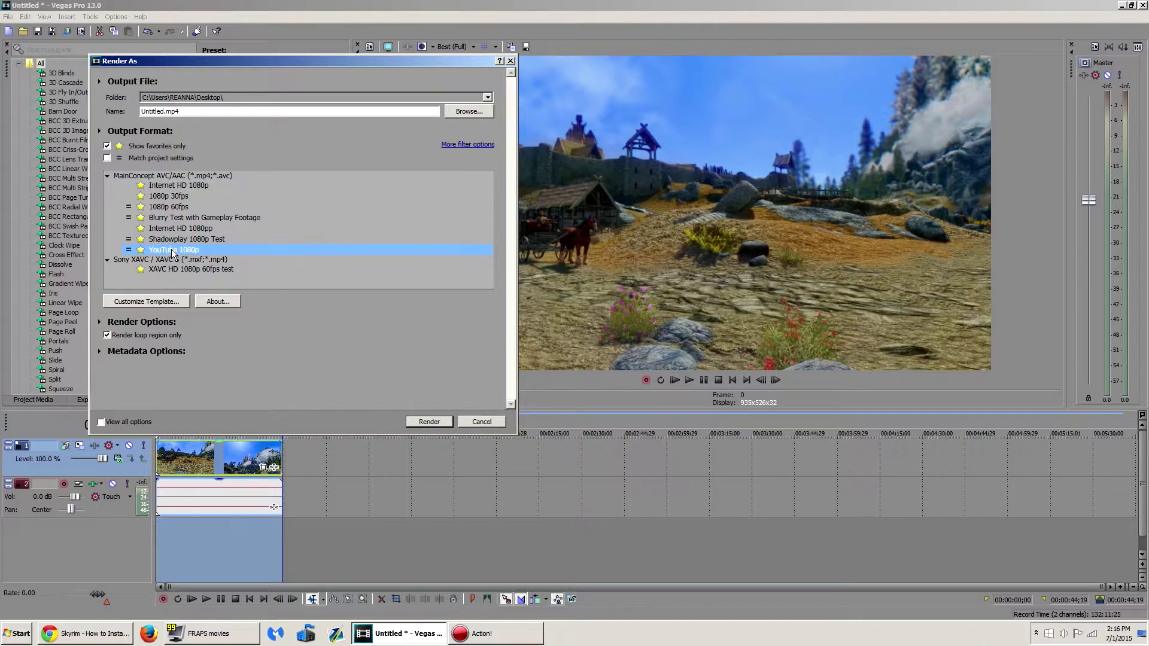
{"action": "left_click", "coordinate": [179, 302]}
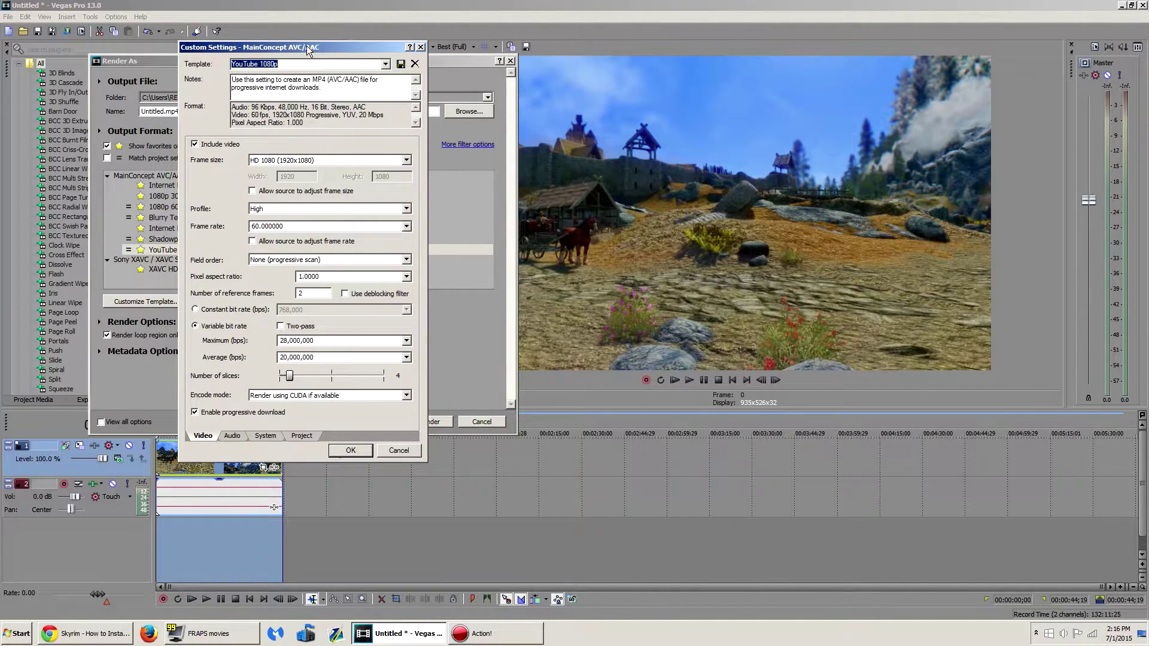
{"action": "left_click_drag", "start_coordinate": [308, 50], "coordinate": [668, 72]}
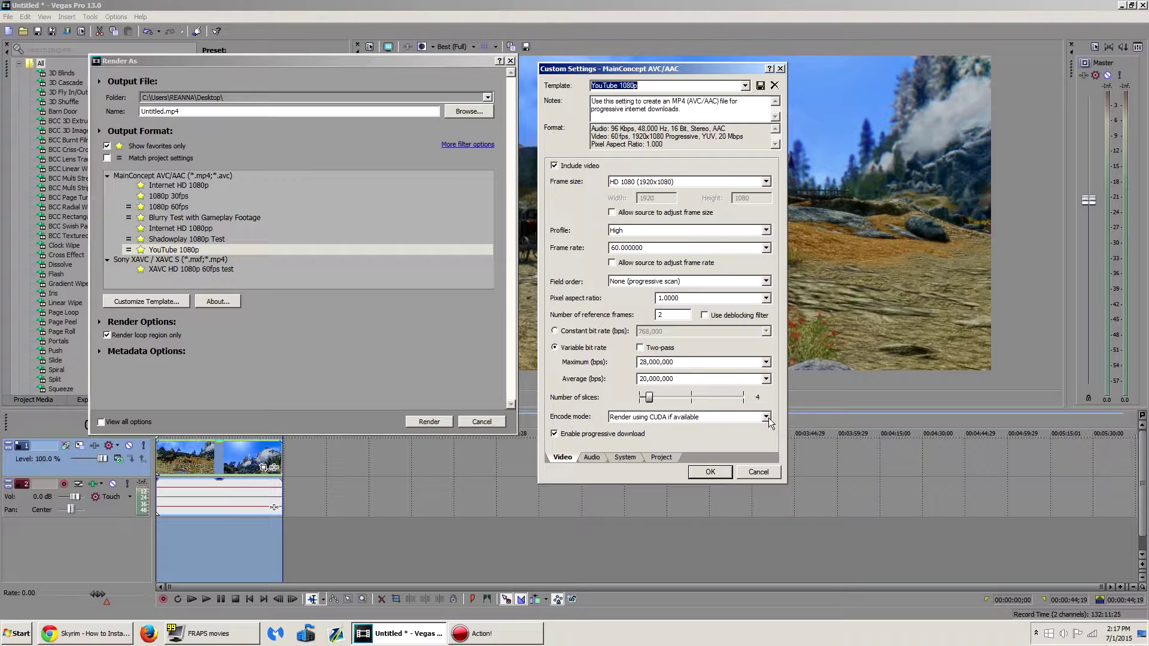
{"action": "left_click_drag", "start_coordinate": [677, 71], "coordinate": [654, 54]}
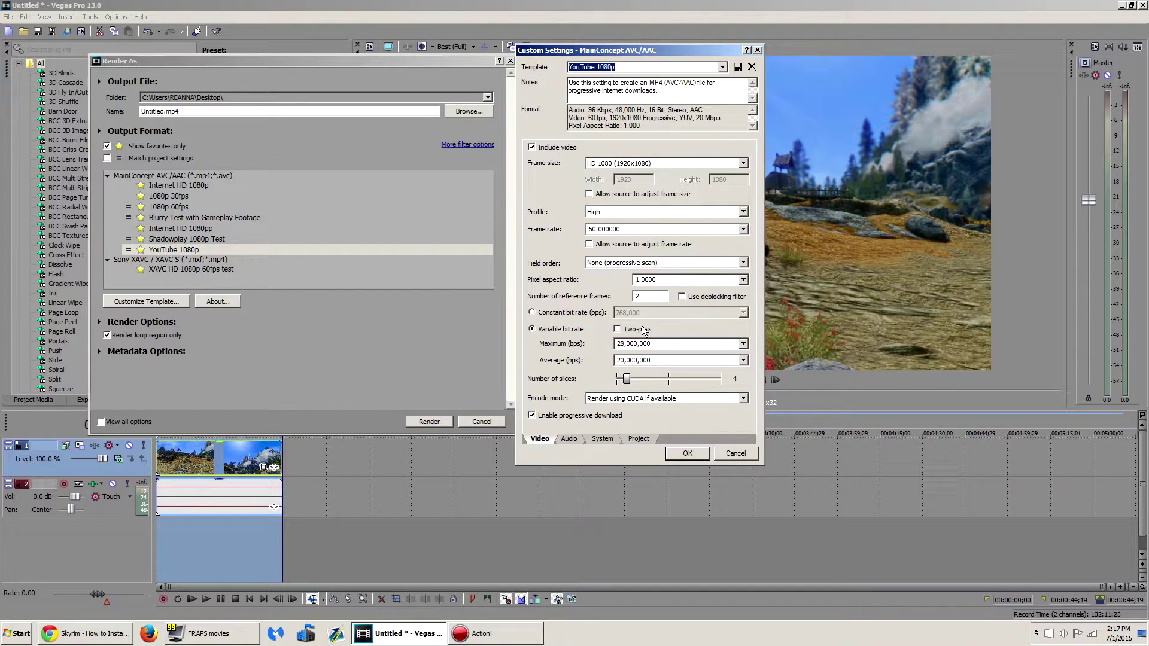
{"action": "left_click", "coordinate": [616, 330]}
{"action": "left_click", "coordinate": [619, 331]}
{"action": "left_click_drag", "start_coordinate": [610, 56], "coordinate": [514, 63]}
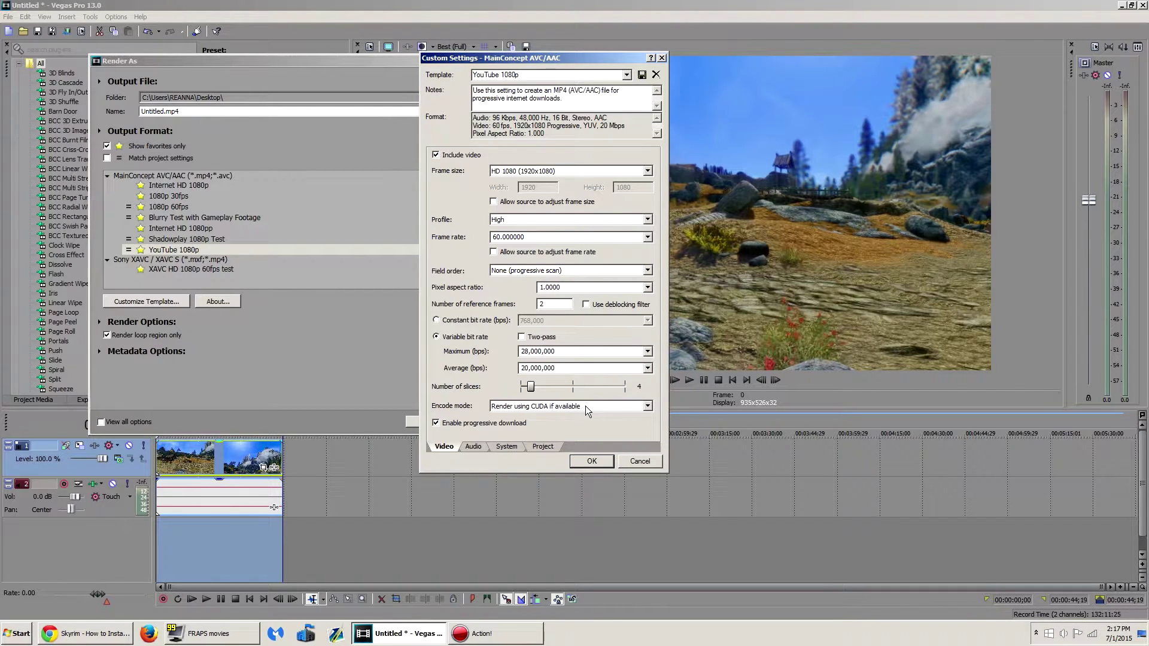
{"action": "left_click", "coordinate": [647, 406]}
{"action": "left_click", "coordinate": [647, 406]}
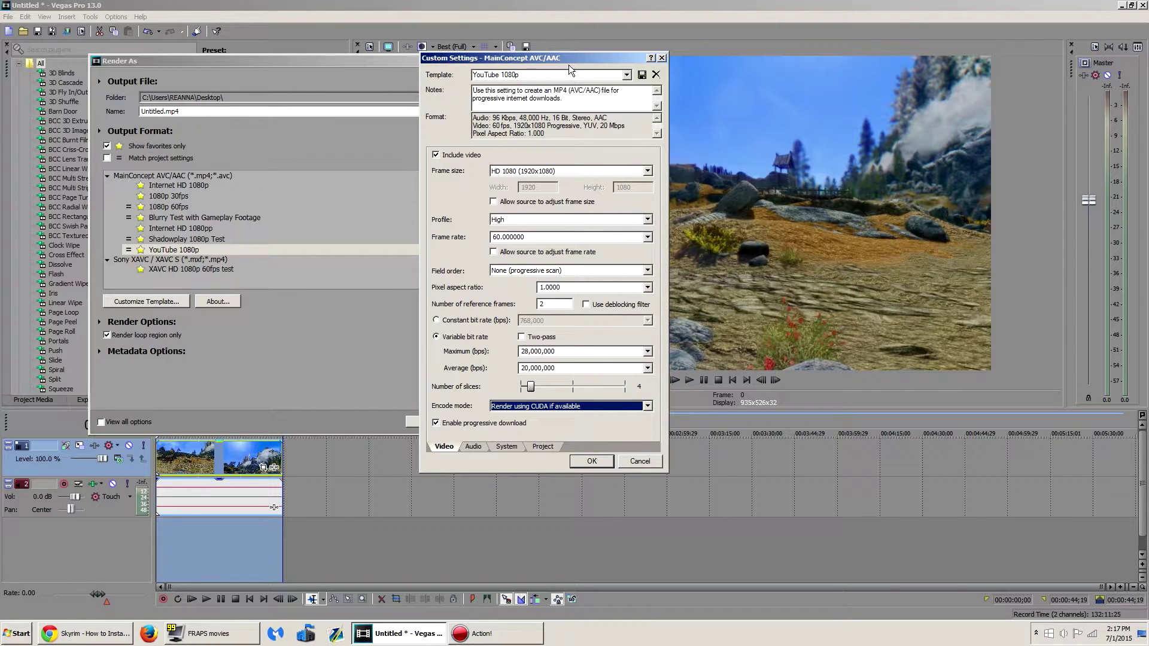
{"action": "left_click_drag", "start_coordinate": [569, 67], "coordinate": [697, 54]}
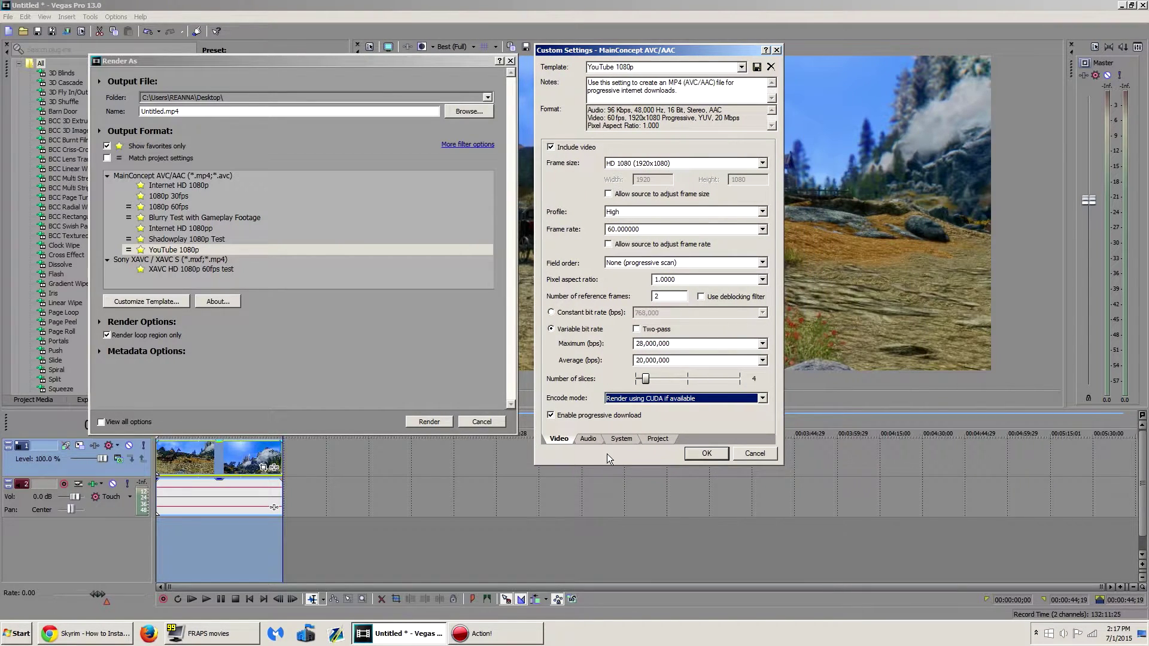
Step: Check the Audio, System (GPU check) and Project tabs, keep Best quality, and close Custom Settings
{"action": "left_click", "coordinate": [587, 439]}
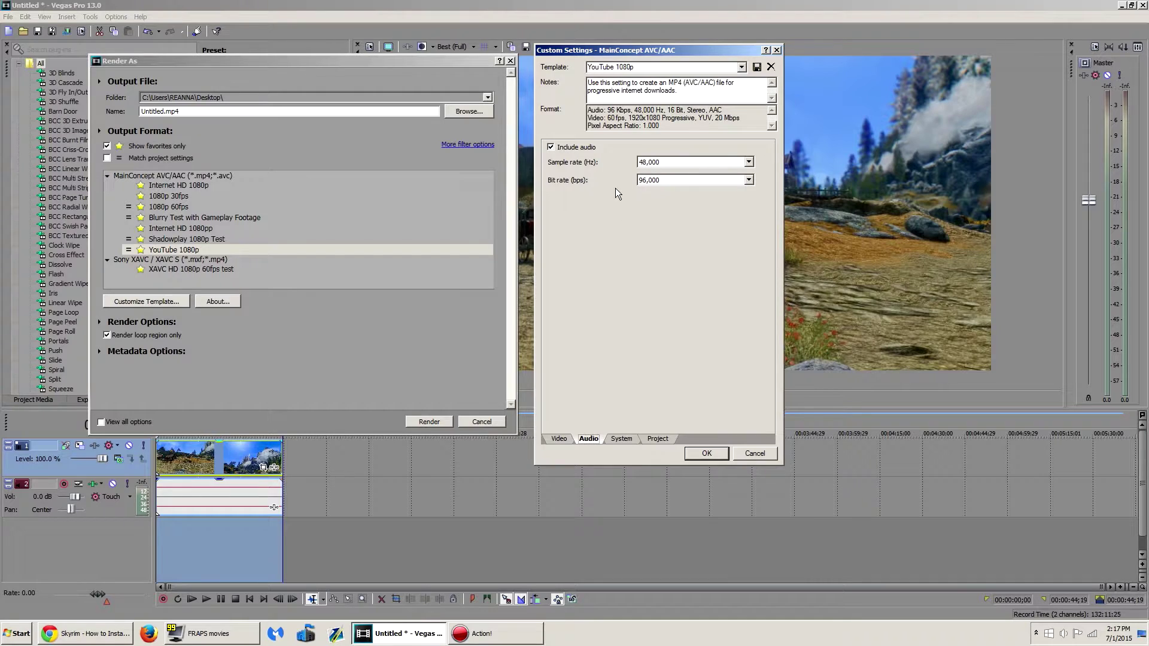
{"action": "left_click", "coordinate": [622, 442]}
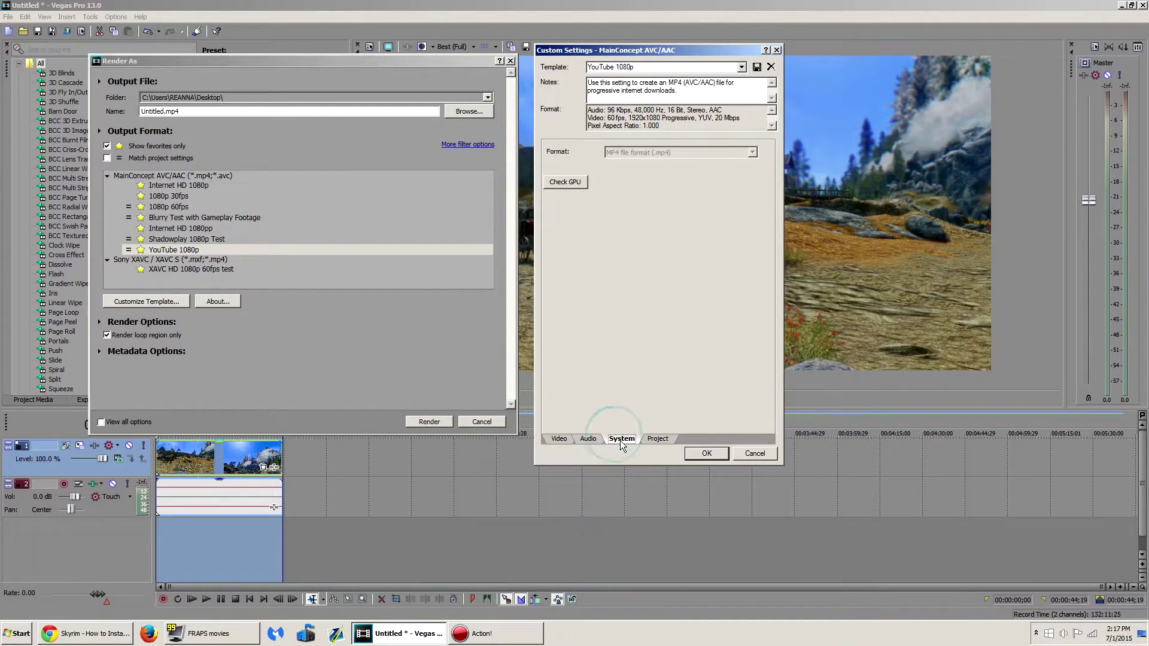
{"action": "left_click", "coordinate": [556, 188]}
{"action": "left_click", "coordinate": [658, 440]}
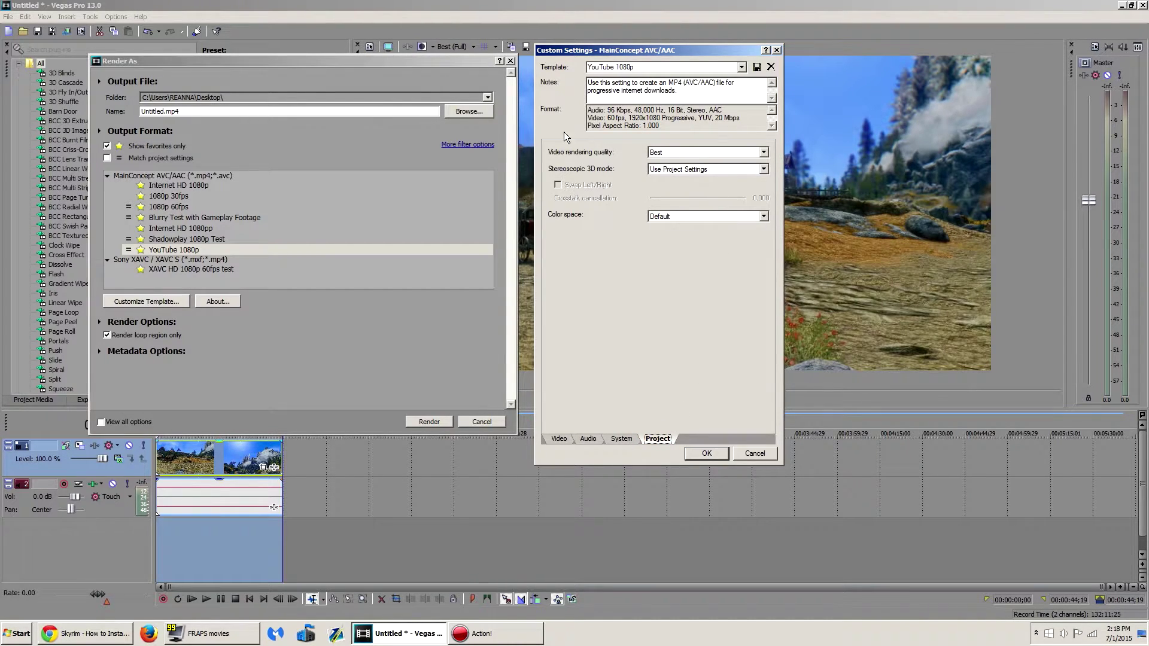
{"action": "left_click", "coordinate": [764, 153]}
{"action": "left_click", "coordinate": [764, 153]}
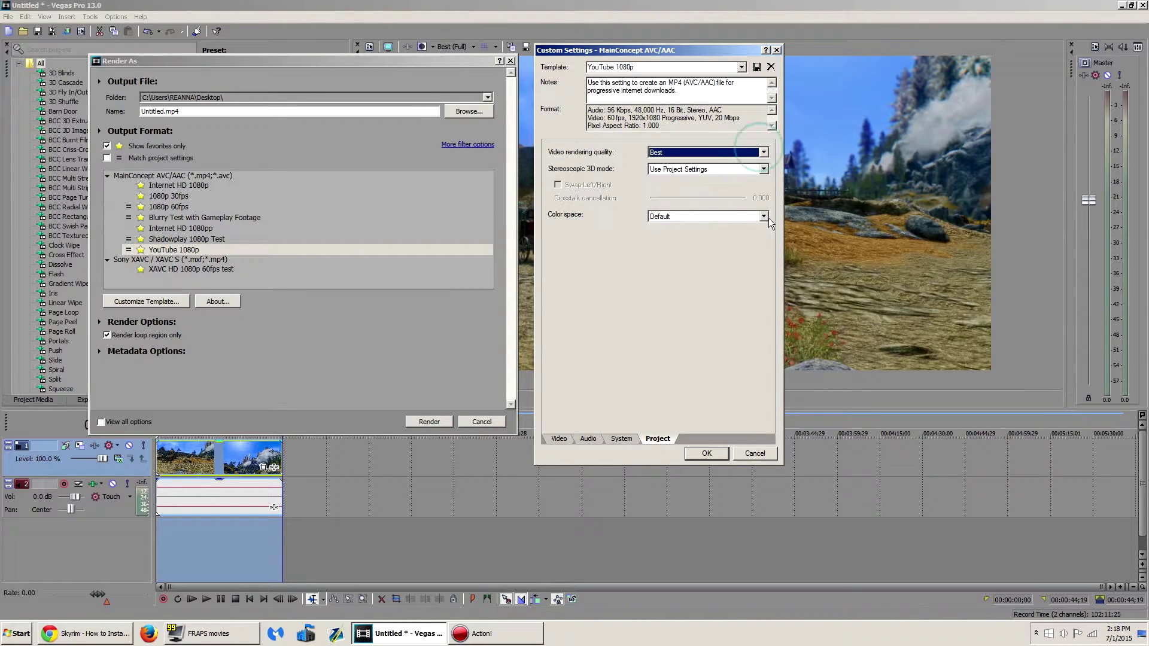
{"action": "left_click", "coordinate": [745, 455]}
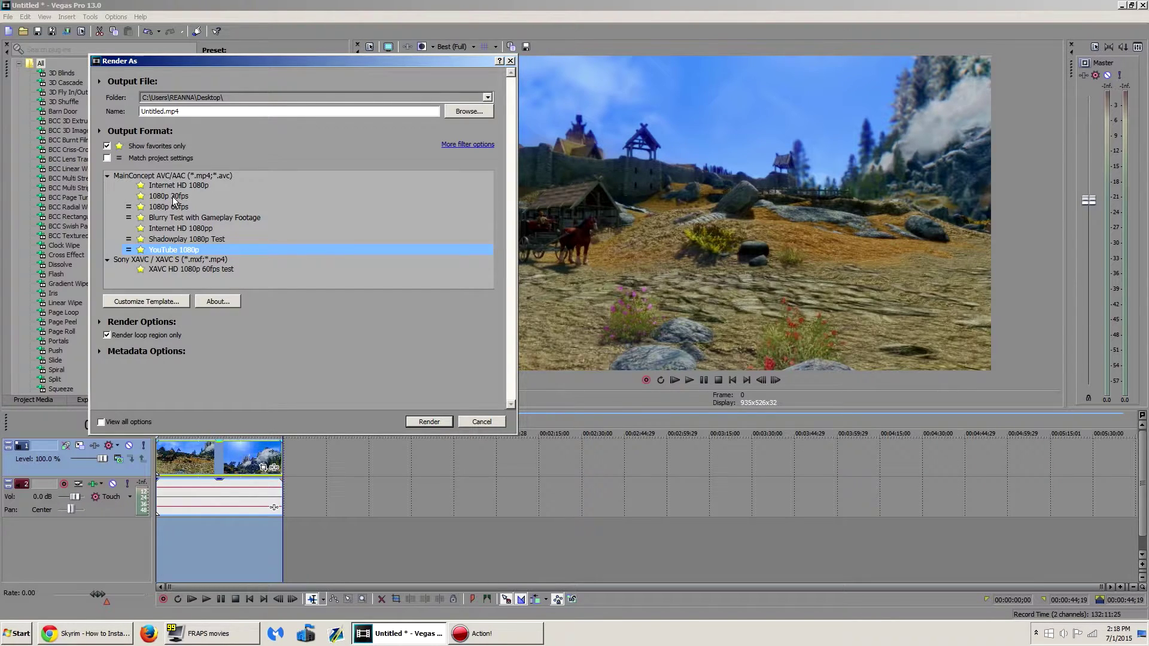
Step: Review the Blurry Test with Gameplay Footage template's custom settings unchanged
{"action": "left_click", "coordinate": [199, 206]}
{"action": "left_click", "coordinate": [257, 217]}
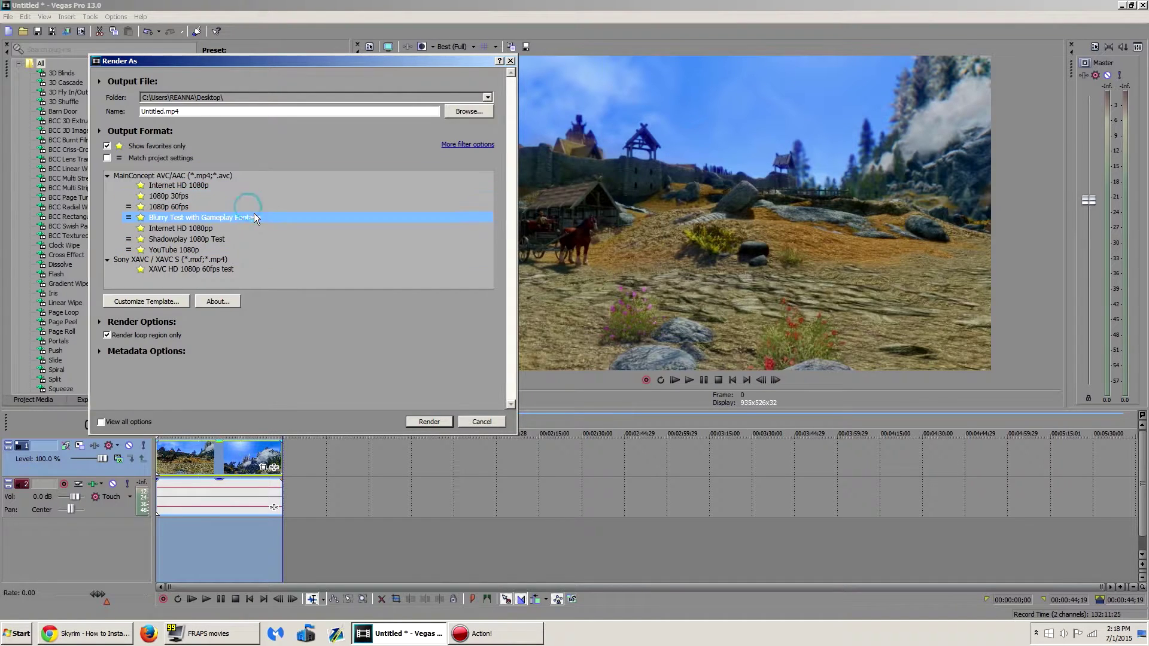
{"action": "left_click", "coordinate": [165, 302]}
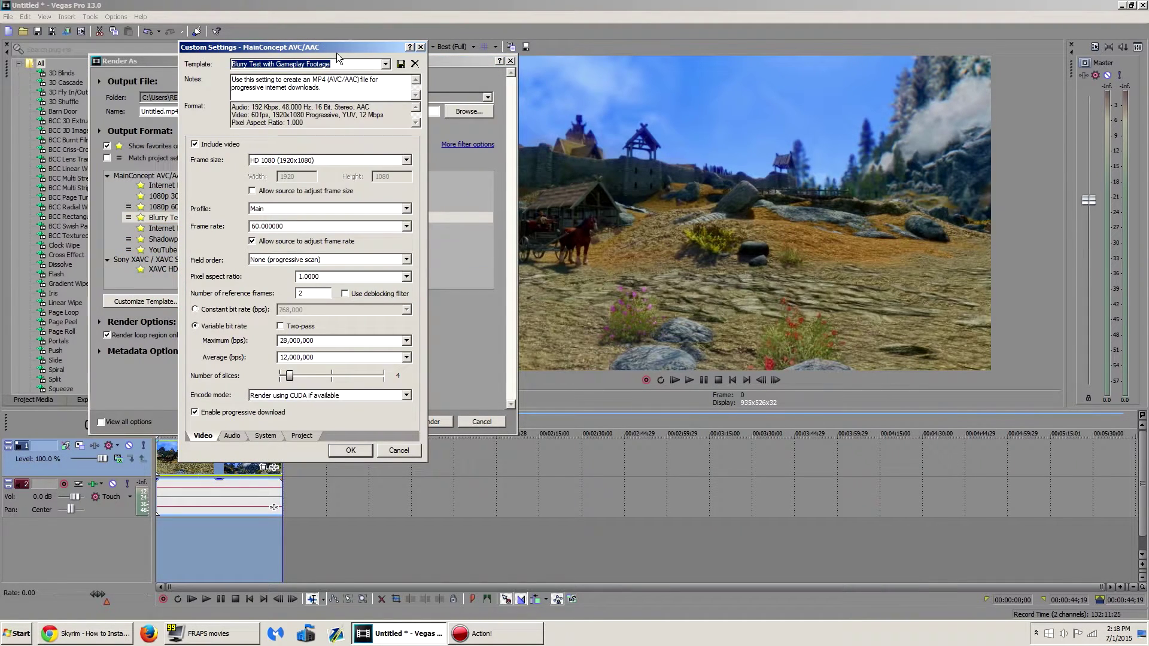
{"action": "left_click_drag", "start_coordinate": [336, 53], "coordinate": [713, 47]}
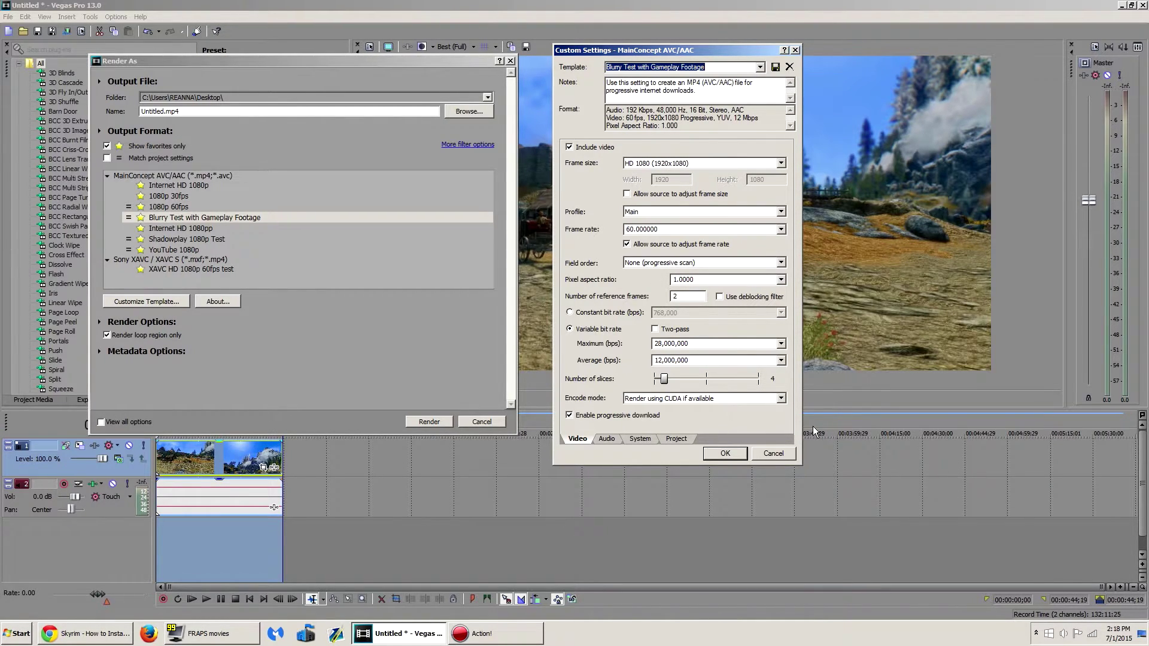
{"action": "left_click", "coordinate": [772, 454]}
Step: Review the Shadowplay 1080p Test settings without changes, then choose the YouTube 1080p template
{"action": "left_click", "coordinate": [220, 240]}
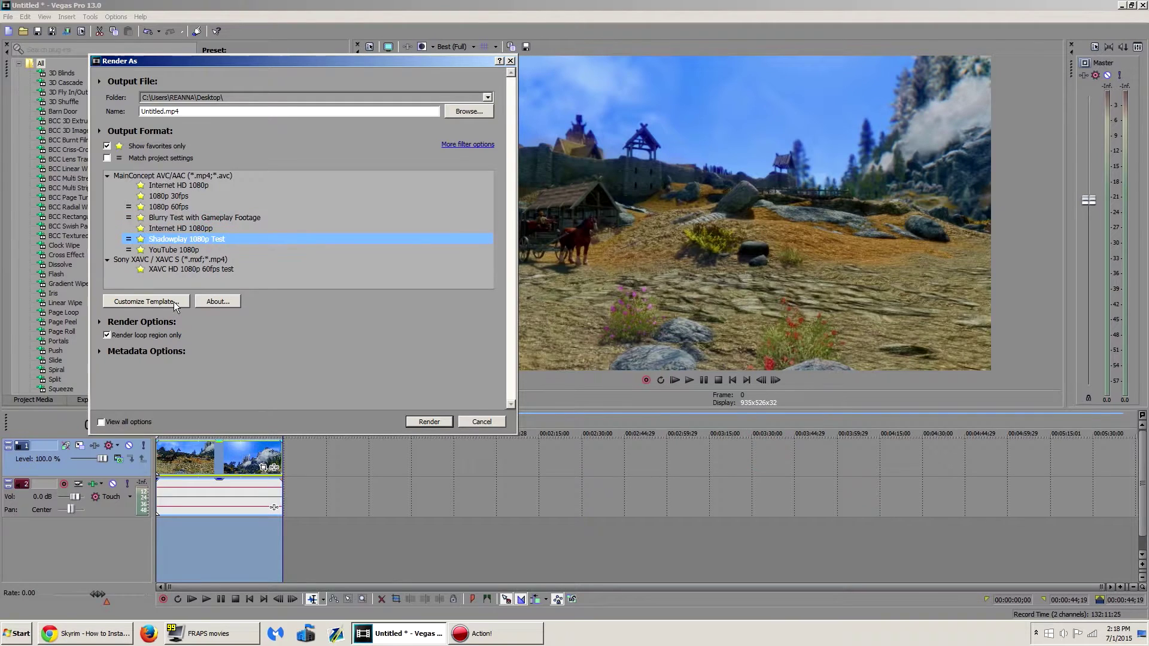
{"action": "left_click", "coordinate": [175, 302]}
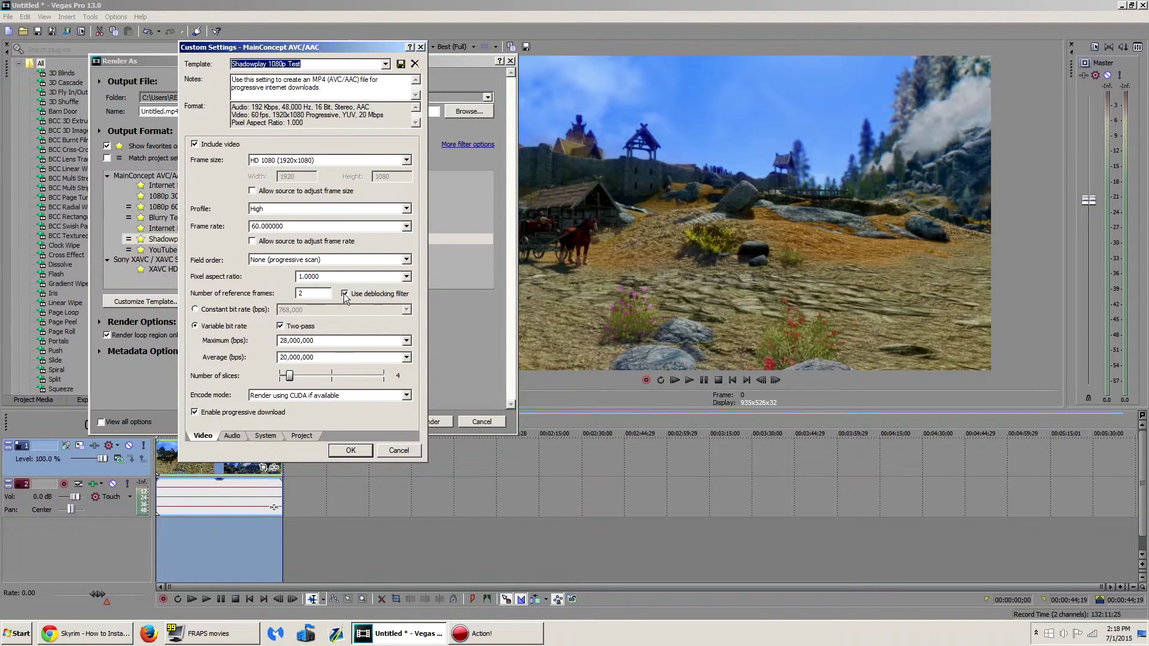
{"action": "left_click_drag", "start_coordinate": [329, 48], "coordinate": [682, 47]}
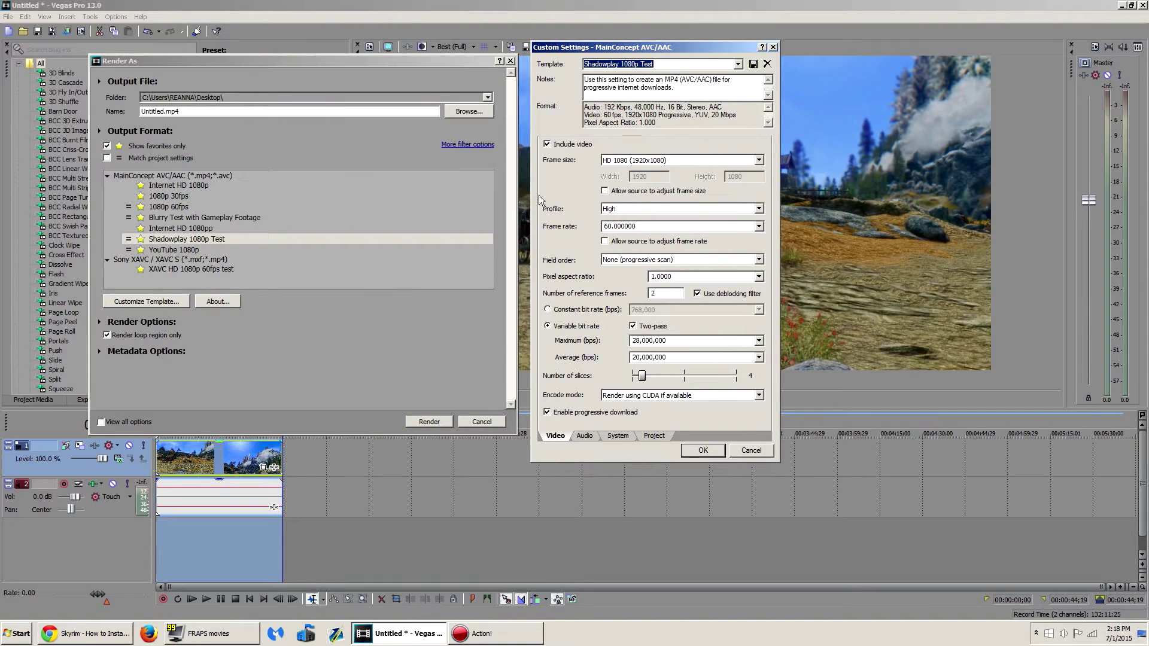
{"action": "left_click", "coordinate": [752, 450]}
{"action": "left_click", "coordinate": [210, 250]}
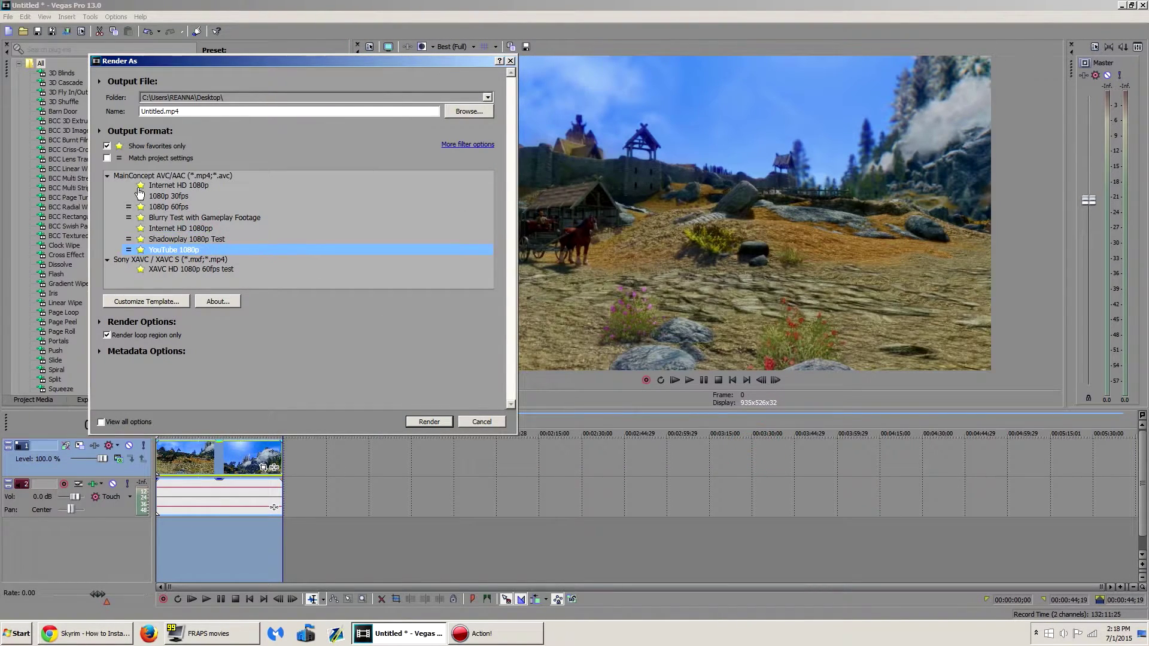
Step: Render the project with the YouTube 1080p template to a file named '60fps youtube.mp4'
{"action": "left_click", "coordinate": [179, 197]}
{"action": "left_click_drag", "start_coordinate": [393, 68], "coordinate": [690, 104]}
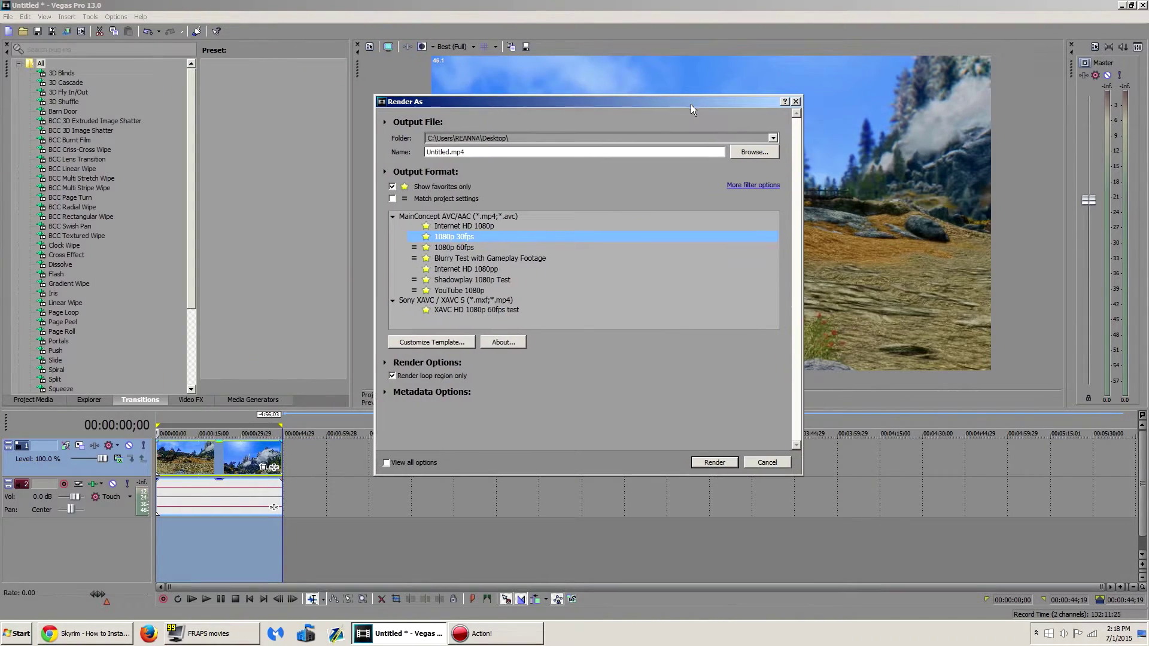
{"action": "left_click", "coordinate": [490, 289]}
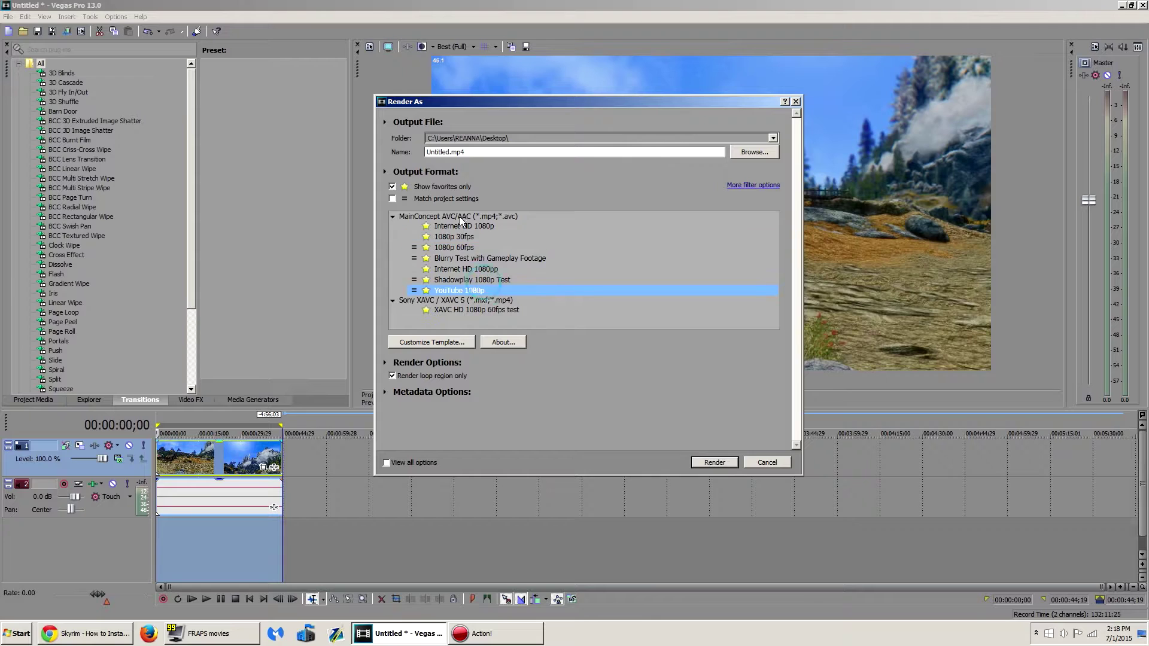
{"action": "double_click", "coordinate": [438, 152]}
{"action": "type", "text": "60"}
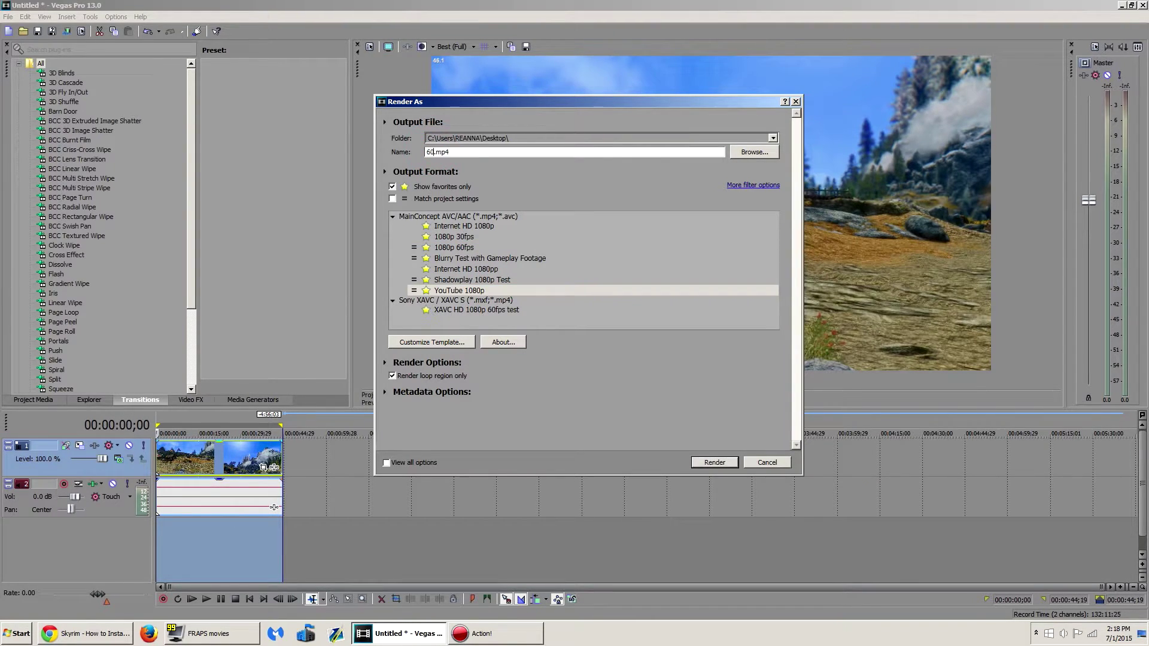
{"action": "type", "text": "fps youtube"}
{"action": "left_click", "coordinate": [573, 290]}
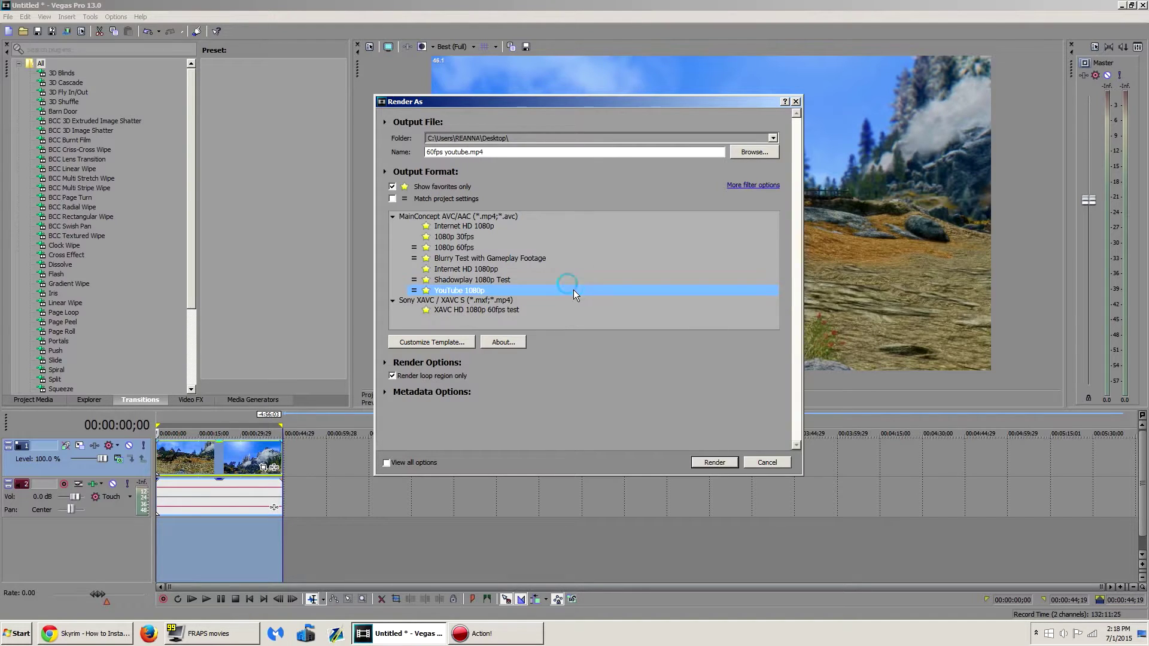
{"action": "left_click", "coordinate": [706, 463]}
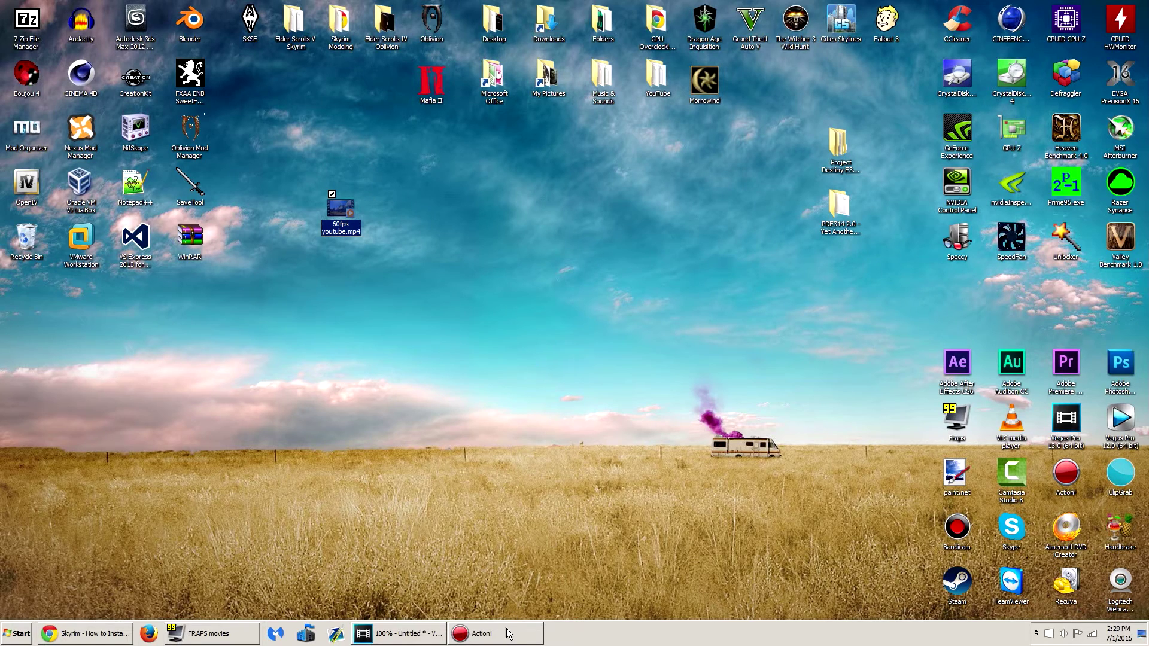
Step: Play '60fps youtube.mp4' from the desktop full screen in Windows Media Player
{"action": "left_click", "coordinate": [505, 634]}
{"action": "left_click", "coordinate": [471, 639]}
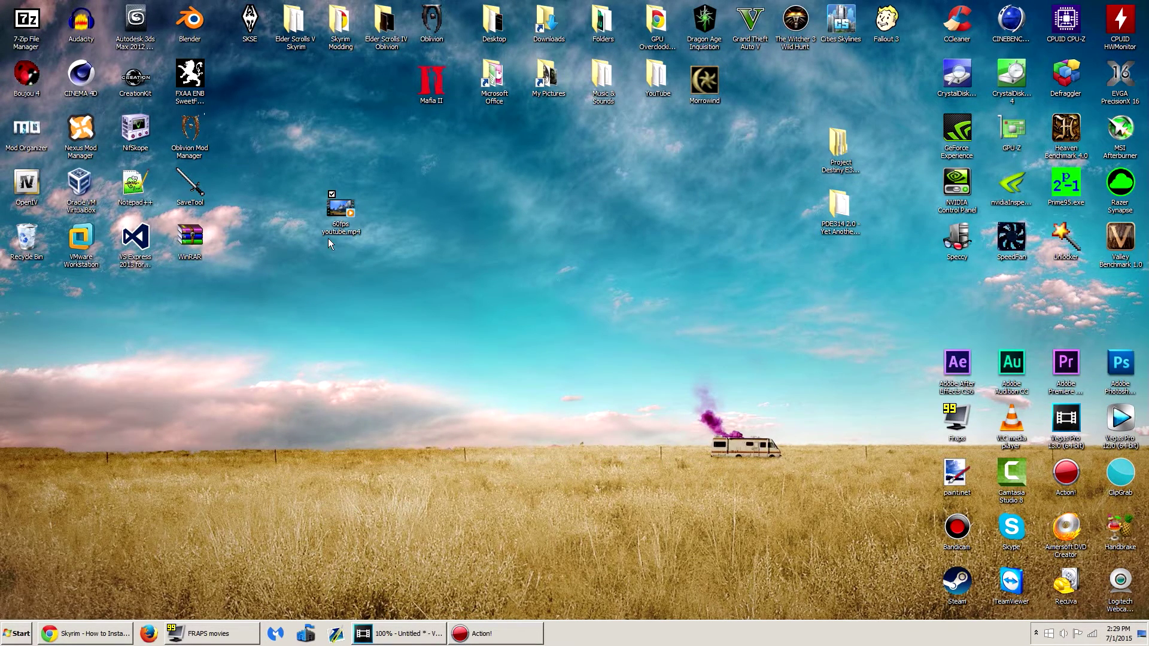
{"action": "double_click", "coordinate": [336, 210]}
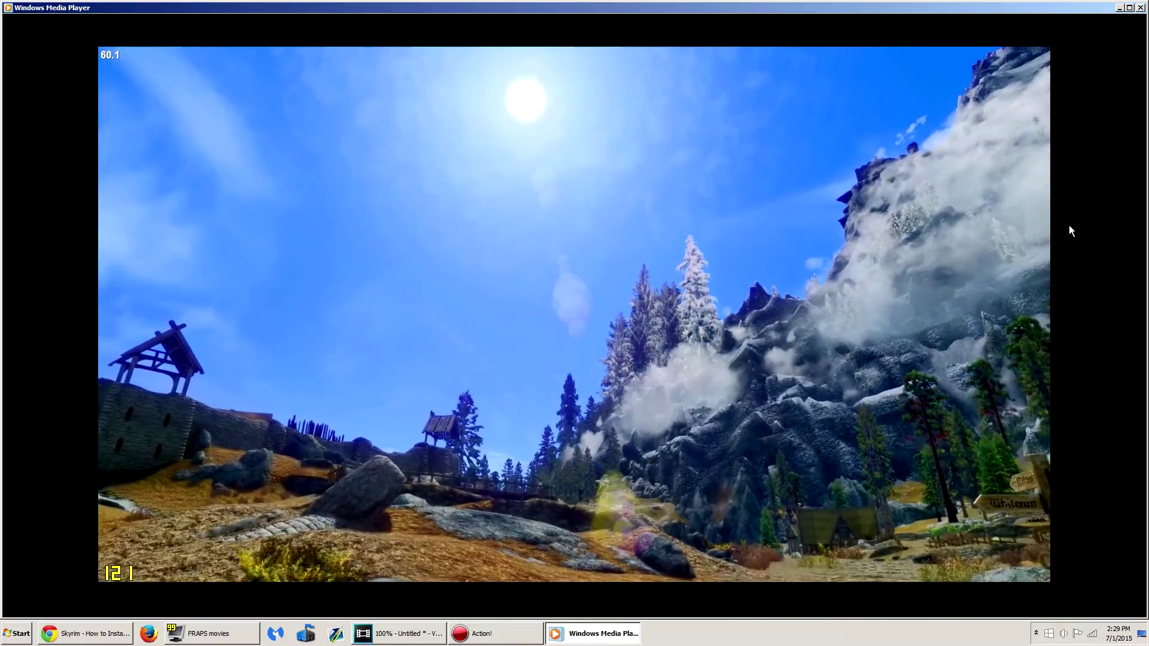
{"action": "double_click", "coordinate": [1071, 231]}
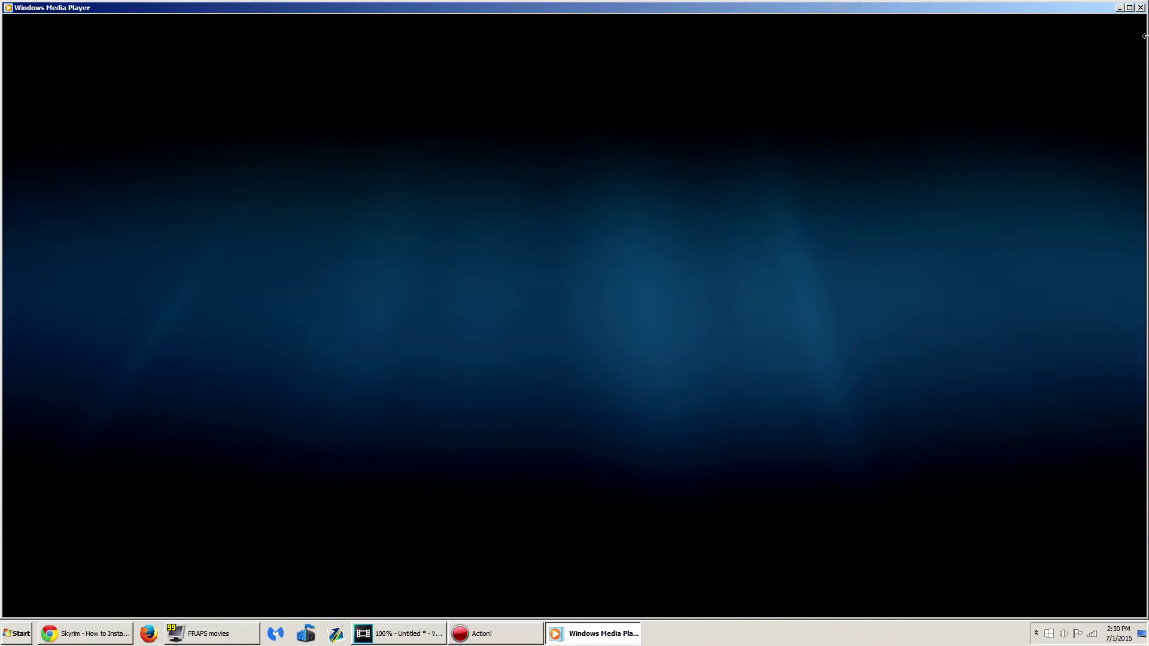
Step: Close Windows Media Player and leave the '60fps youtube.mp4' desktop icon unselected
{"action": "left_click", "coordinate": [1129, 7]}
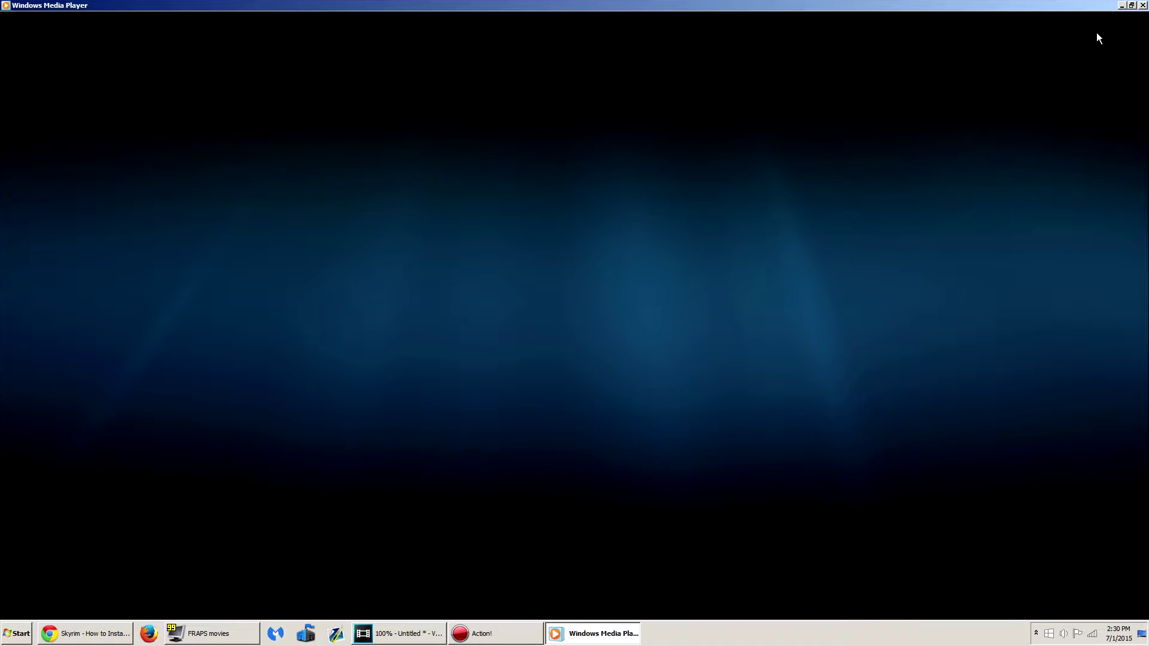
{"action": "left_click", "coordinate": [1143, 6]}
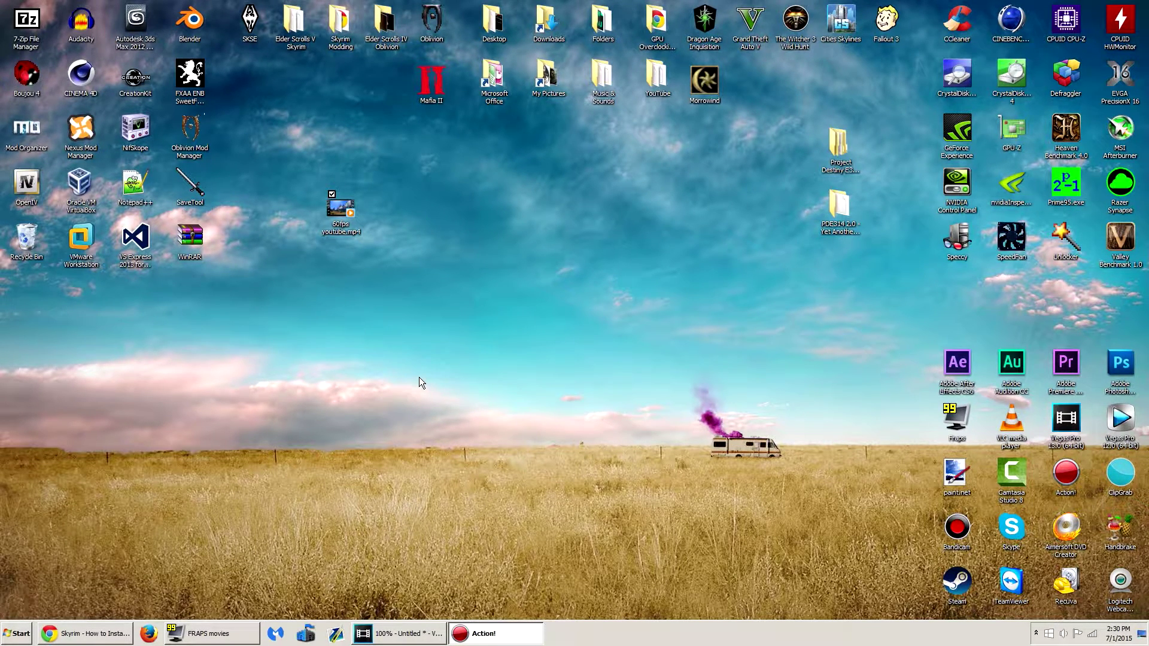
{"action": "left_click", "coordinate": [510, 288]}
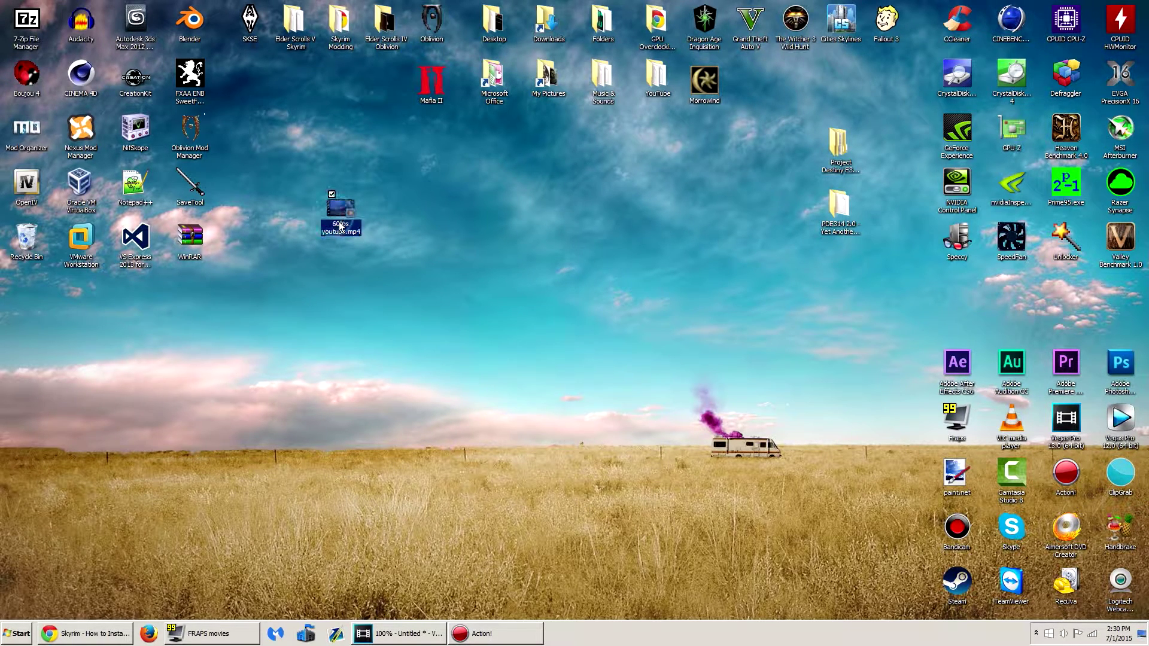
{"action": "left_click", "coordinate": [433, 400]}
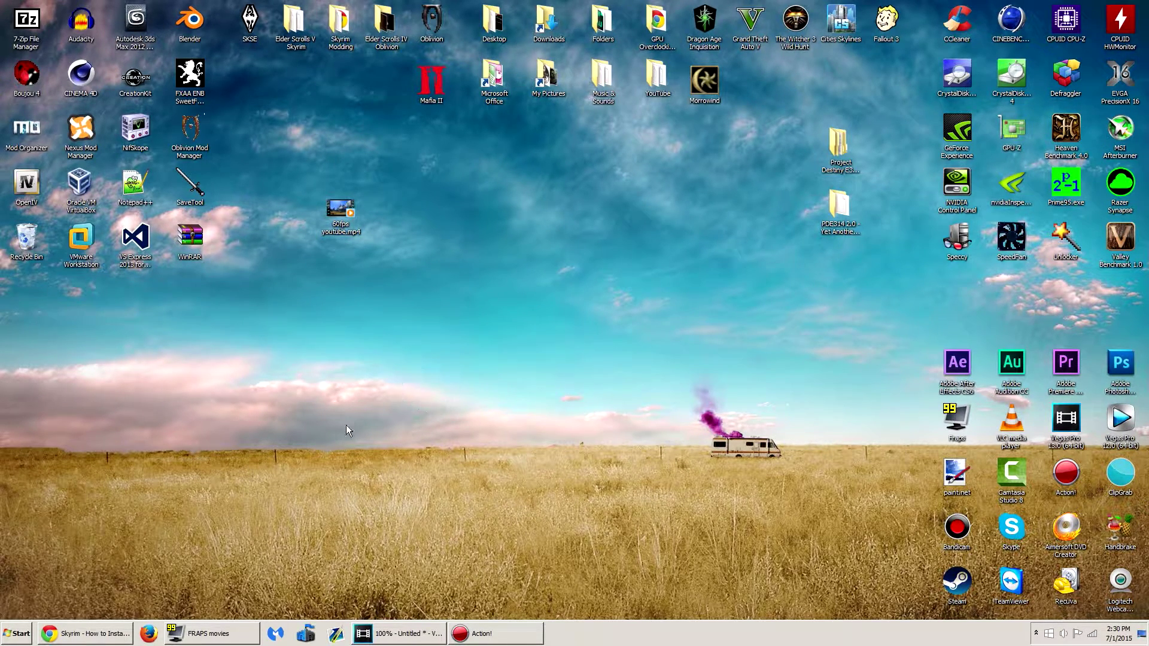
Step: Dismiss Vegas Pro's Rendering complete notice, preview the frame near 00:00:24;19, then minimize Vegas
{"action": "left_click", "coordinate": [398, 633]}
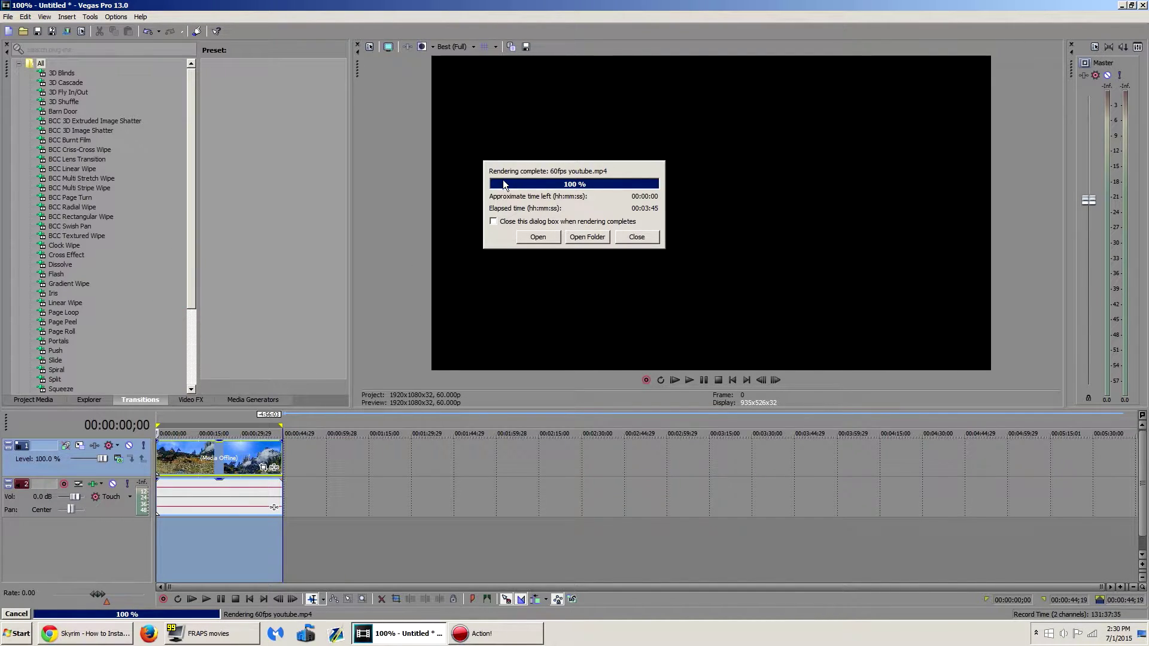
{"action": "left_click", "coordinate": [623, 238]}
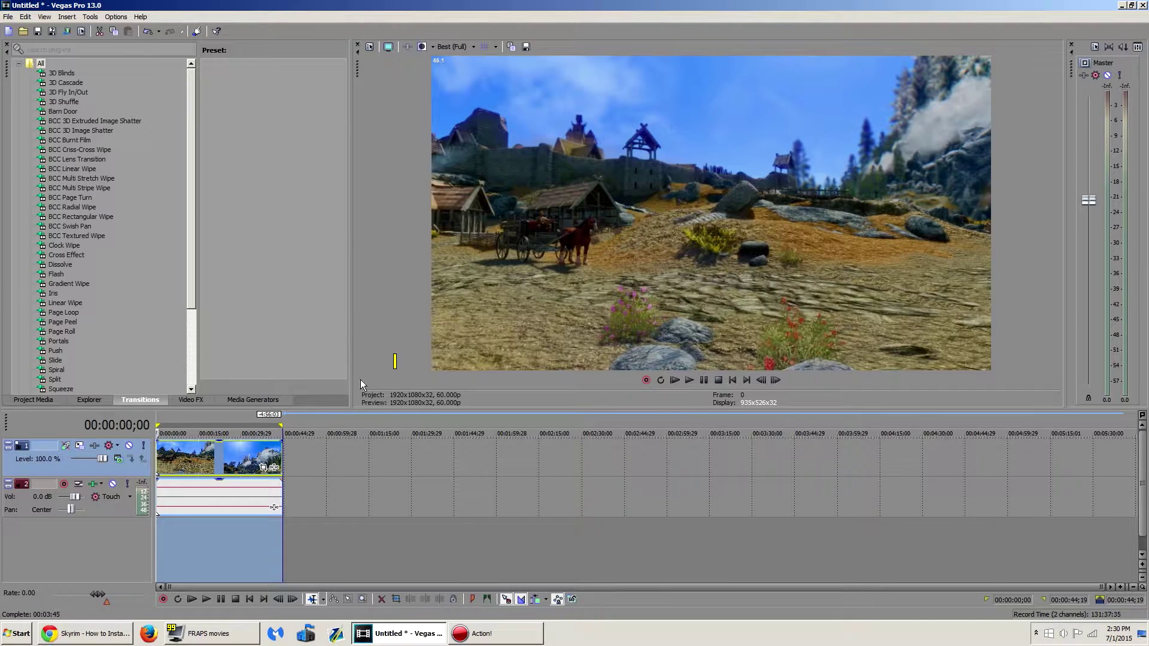
{"action": "left_click", "coordinate": [332, 449]}
{"action": "left_click", "coordinate": [225, 413]}
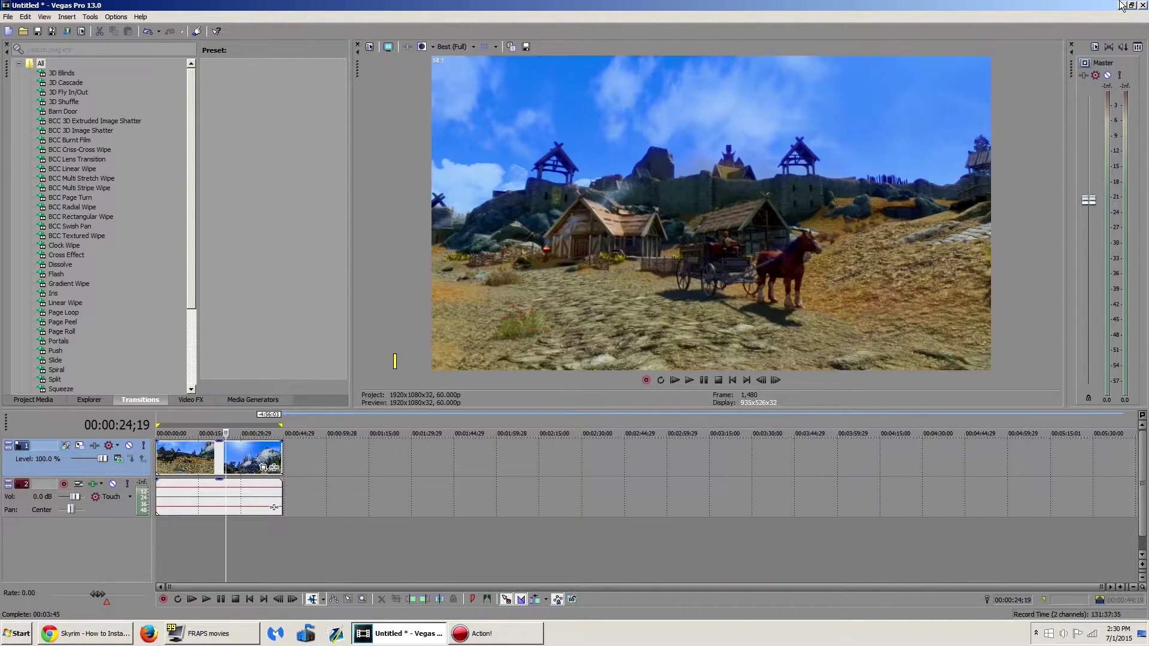
{"action": "left_click", "coordinate": [1121, 6]}
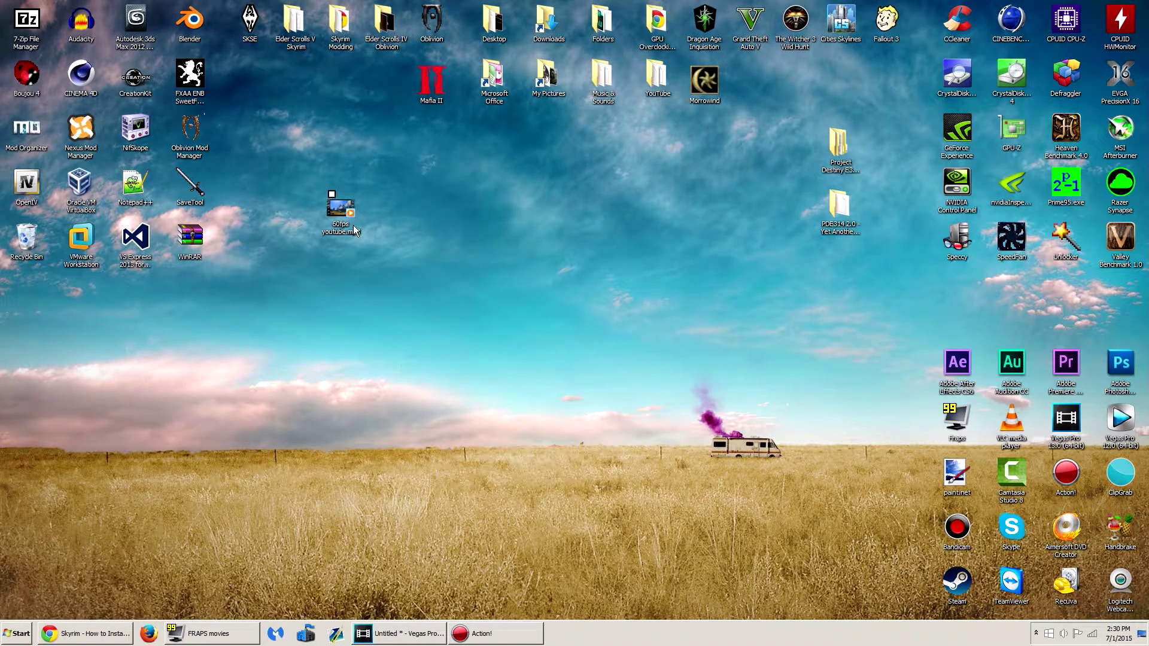
Step: Drag the '60fps youtube.mp4' icon down the desktop, then up and left near the centre
{"action": "left_click", "coordinate": [338, 215]}
{"action": "left_click_drag", "start_coordinate": [553, 359], "coordinate": [583, 363]}
{"action": "left_click", "coordinate": [505, 275]}
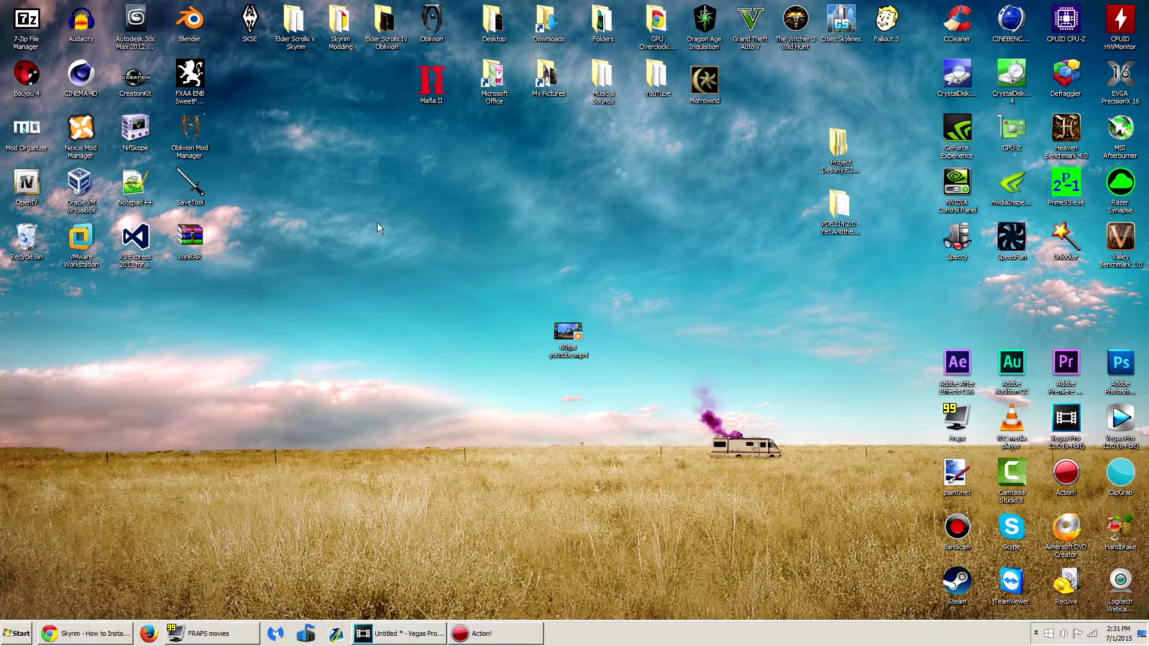
{"action": "double_click", "coordinate": [1076, 363]}
{"action": "left_click", "coordinate": [956, 364]}
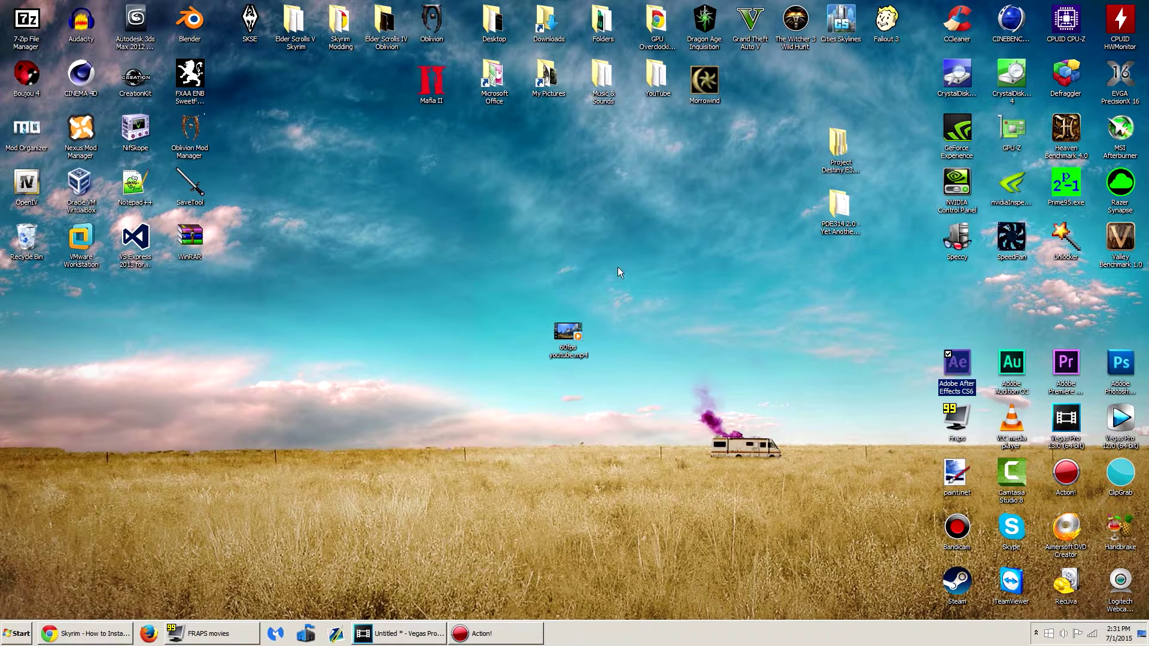
{"action": "left_click", "coordinate": [631, 516]}
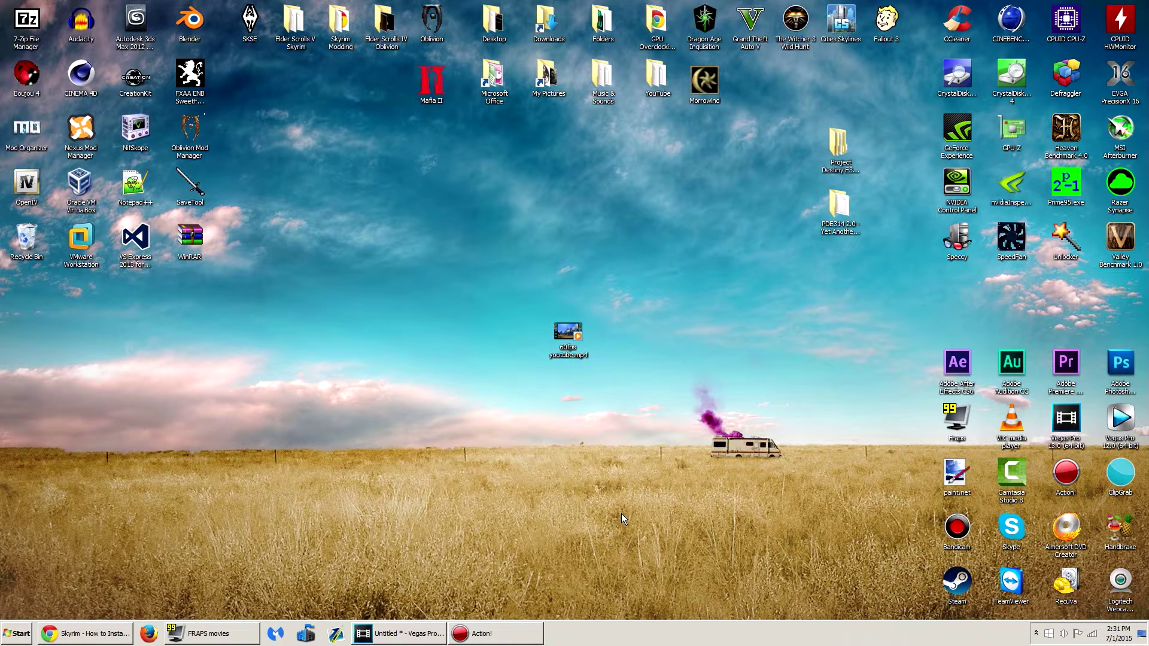
{"action": "left_click", "coordinate": [564, 346]}
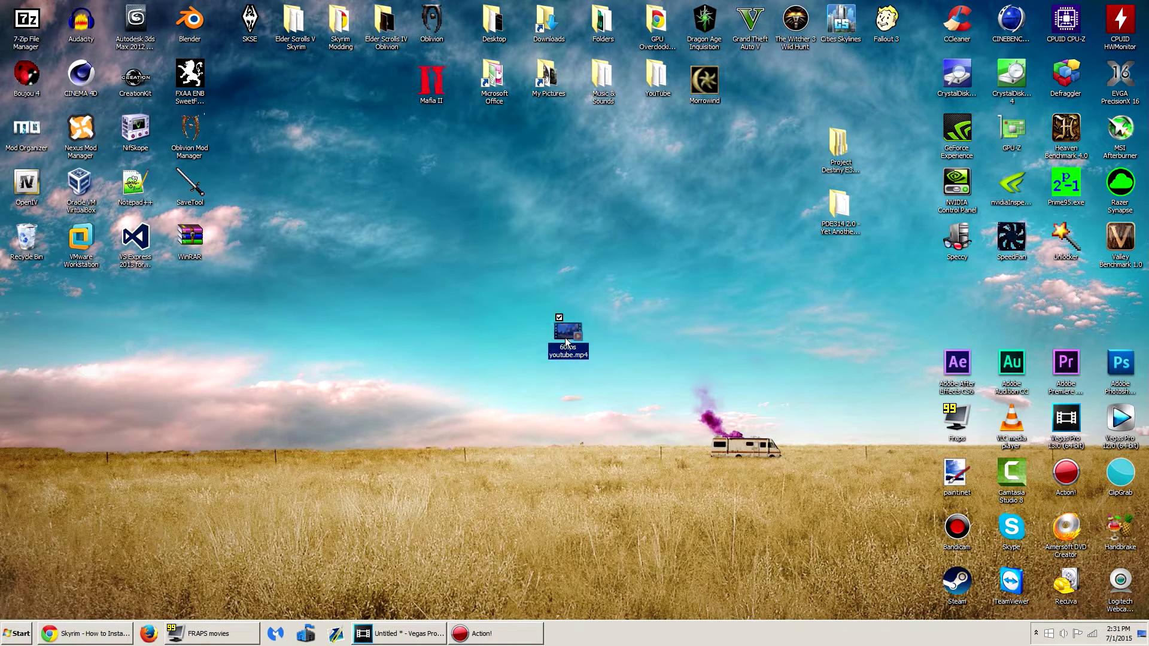
{"action": "left_click_drag", "start_coordinate": [565, 333], "coordinate": [475, 273]}
{"action": "left_click", "coordinate": [618, 302]}
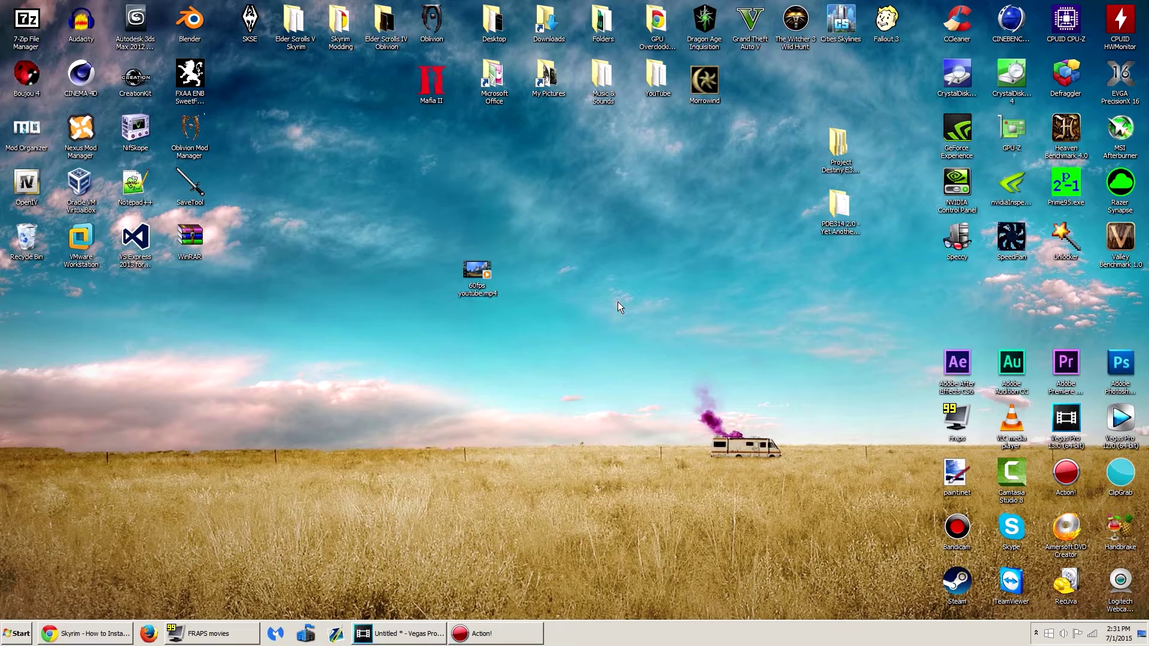